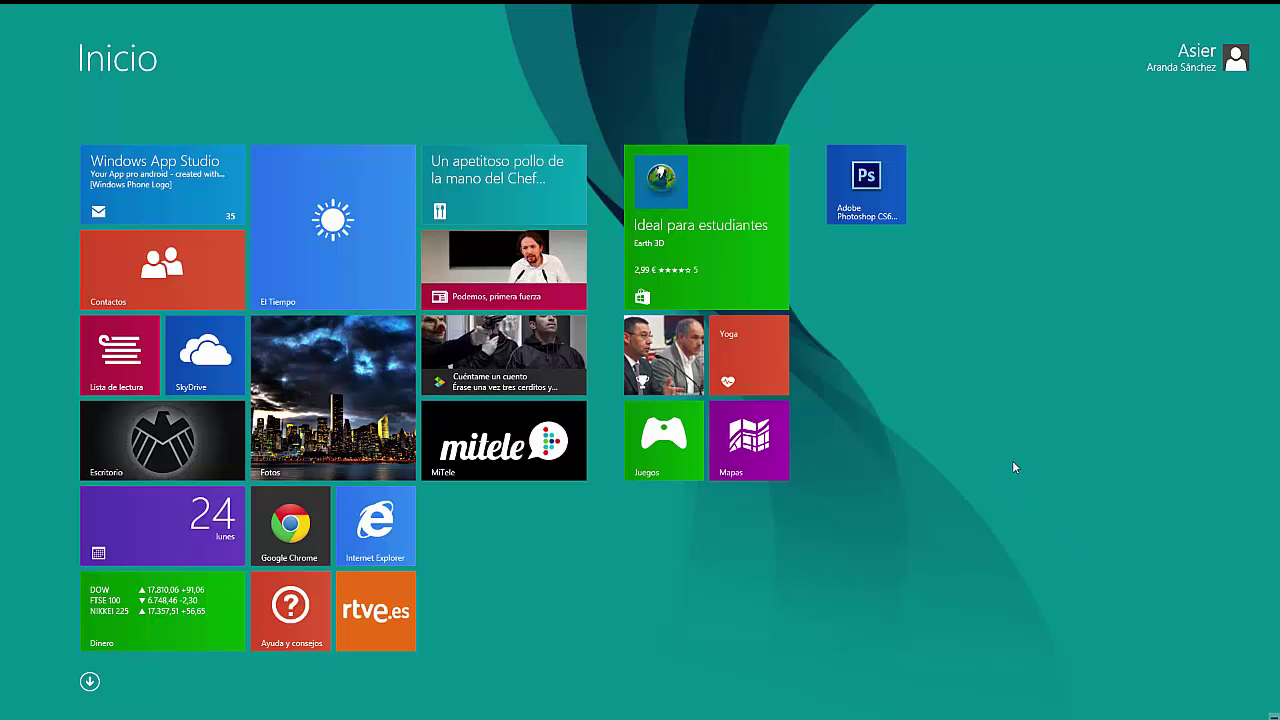
- Open Hyper-V Manager and start the new virtual machine wizard for the RIVENDELL server, continuing past its introduction
text(hyper-V)
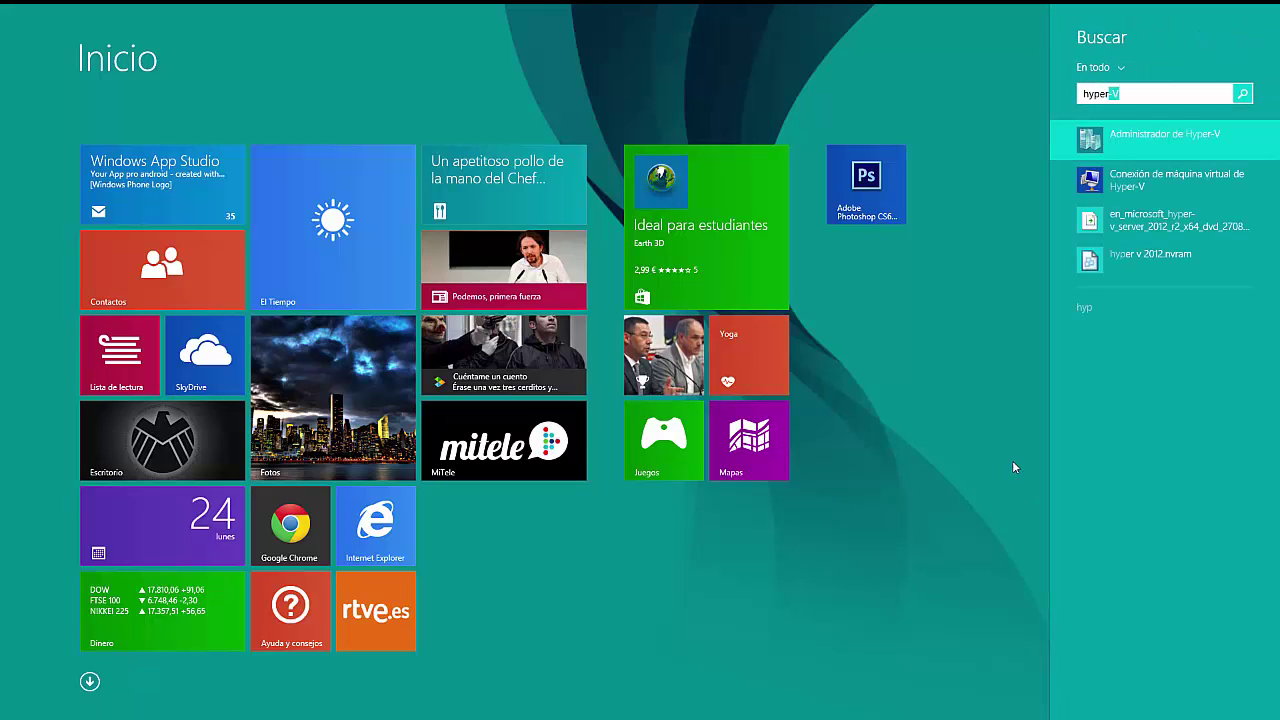
click(1146, 140)
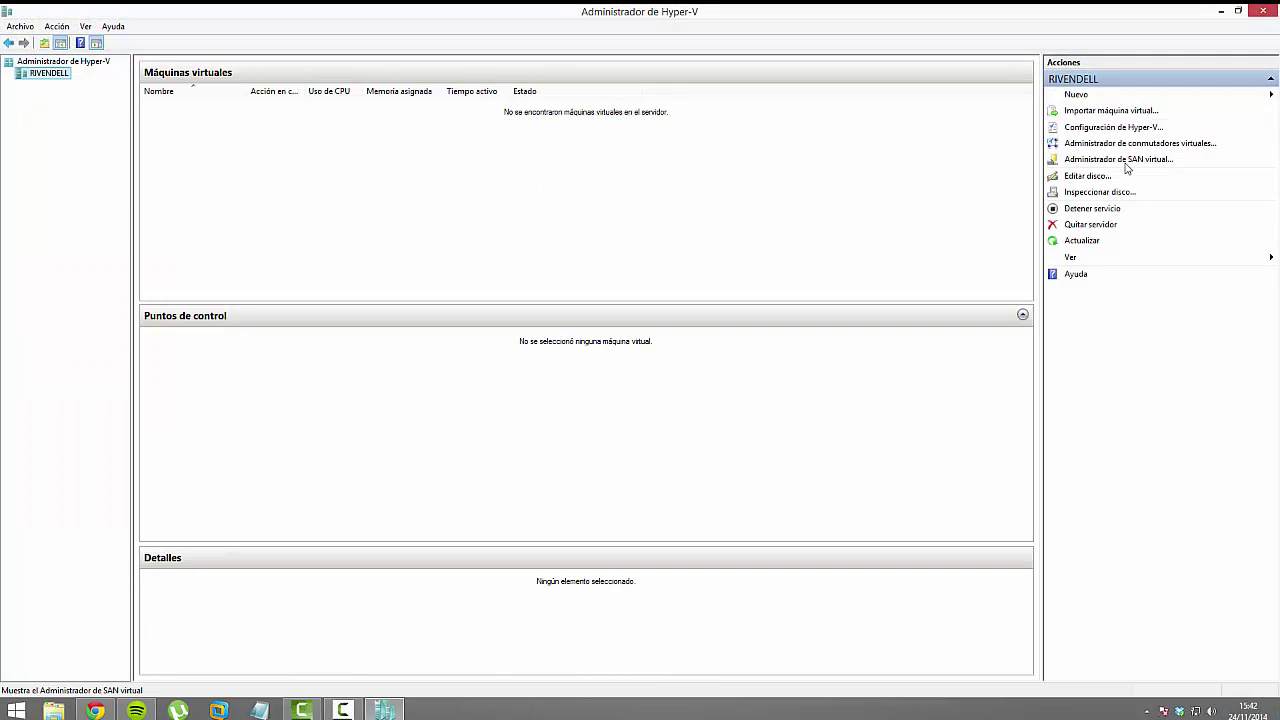
right_click(34, 79)
mouse_move(156, 87)
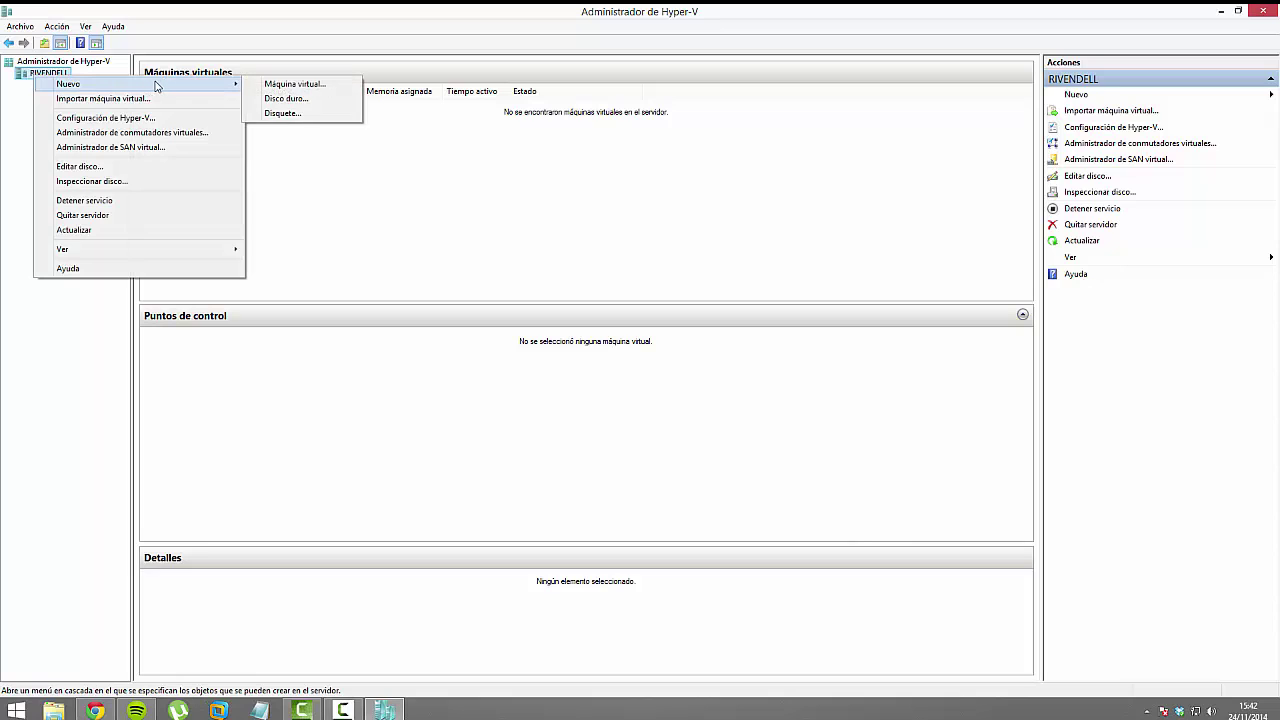
click(258, 86)
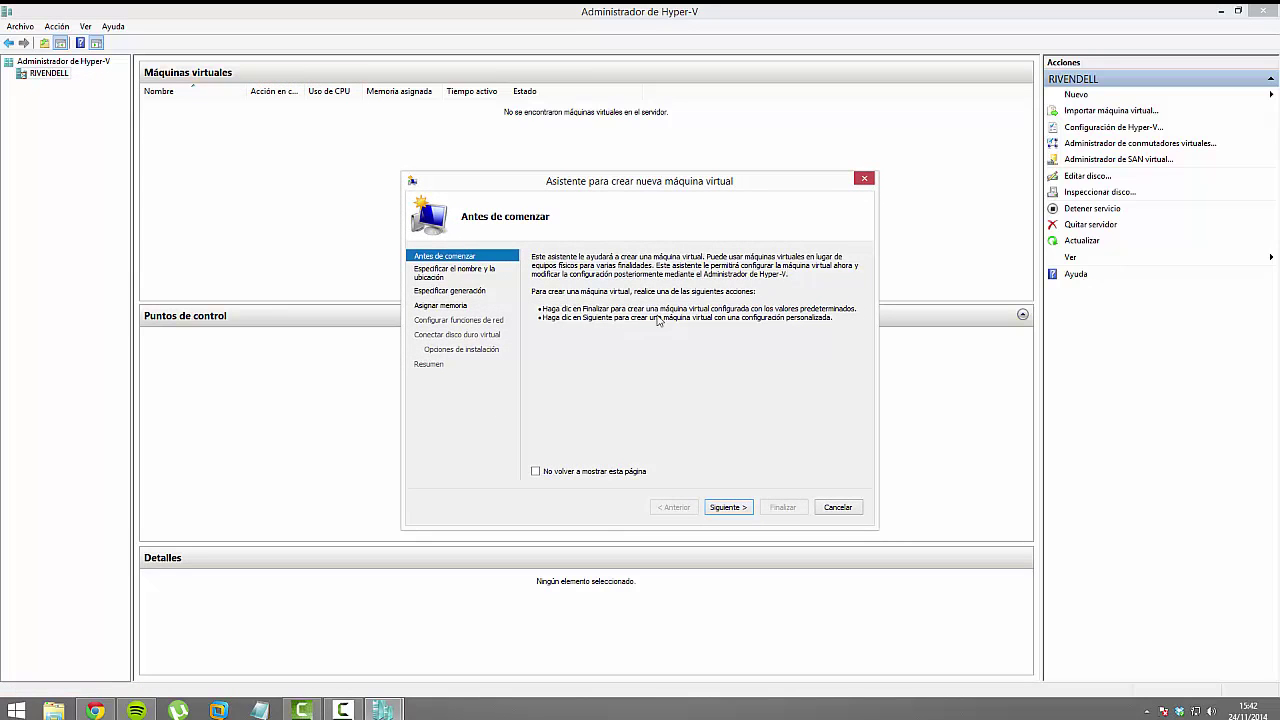
mouse_move(622, 184)
mouse_down()
mouse_move(583, 179)
mouse_move(636, 181)
mouse_up()
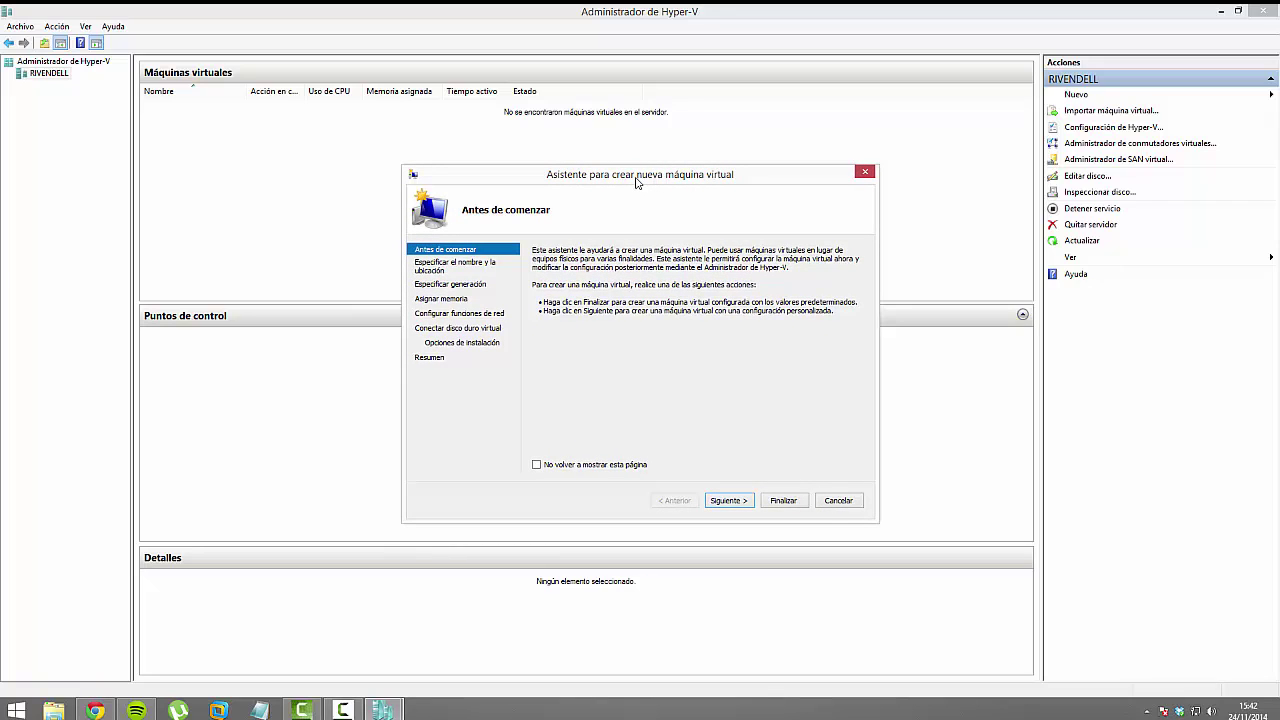
click(733, 502)
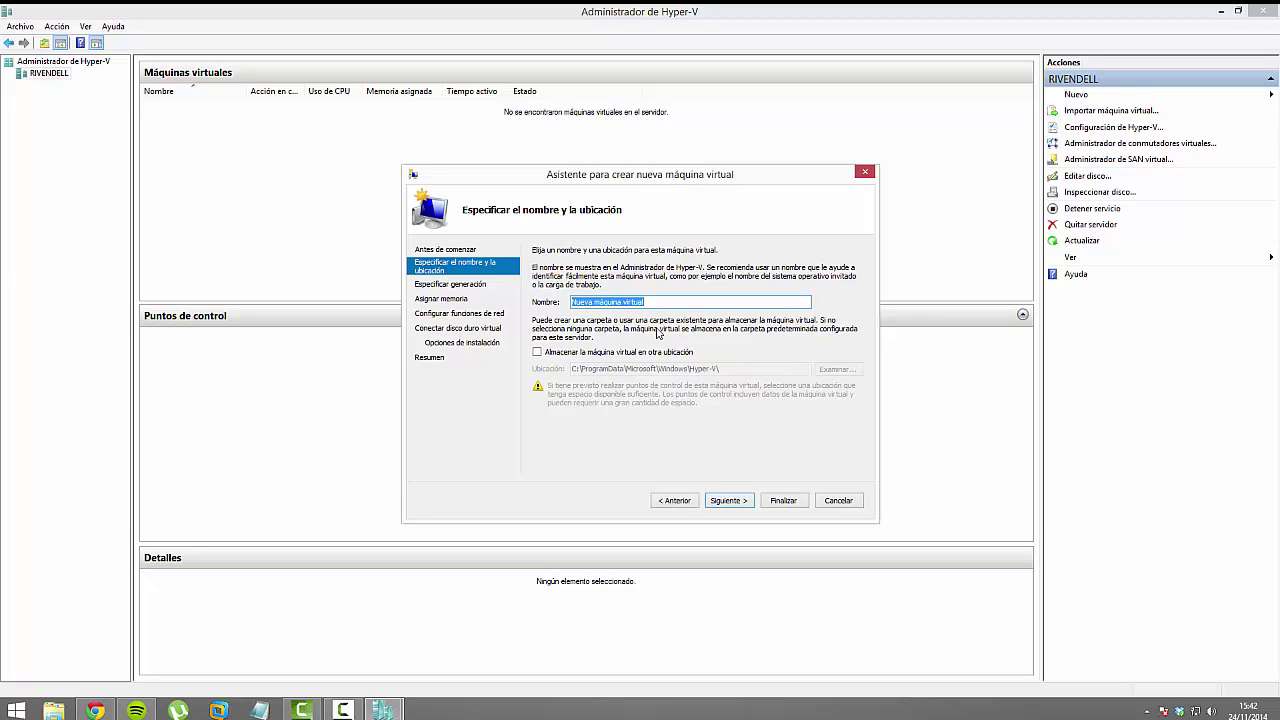
- Name the virtual machine Cliente81 and make it a Generation 2 machine
text(Cliente81)
click(722, 501)
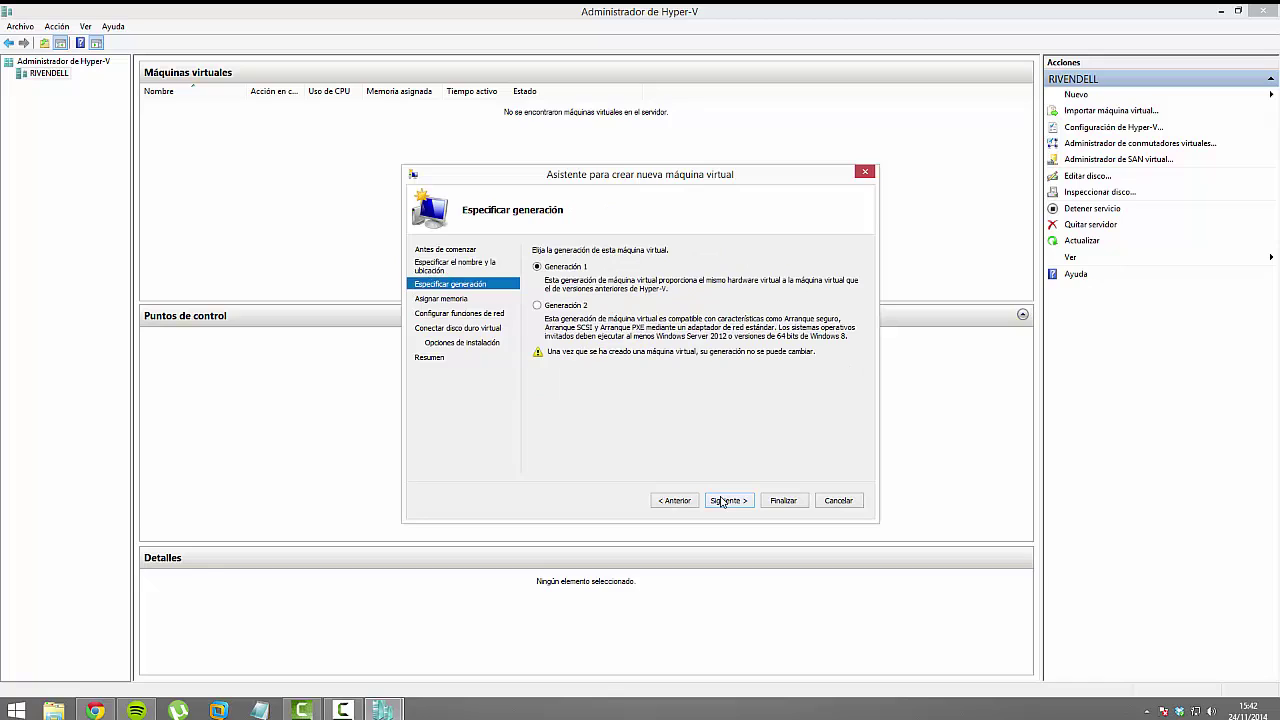
click(575, 310)
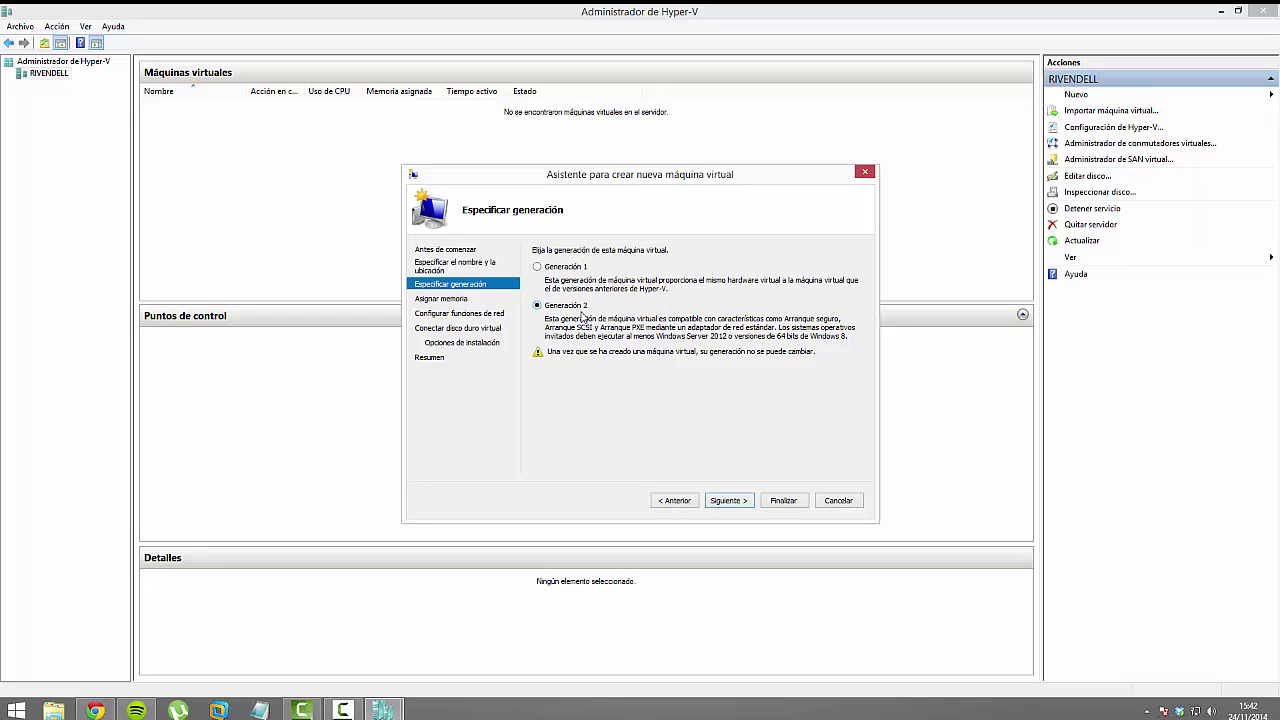
click(724, 501)
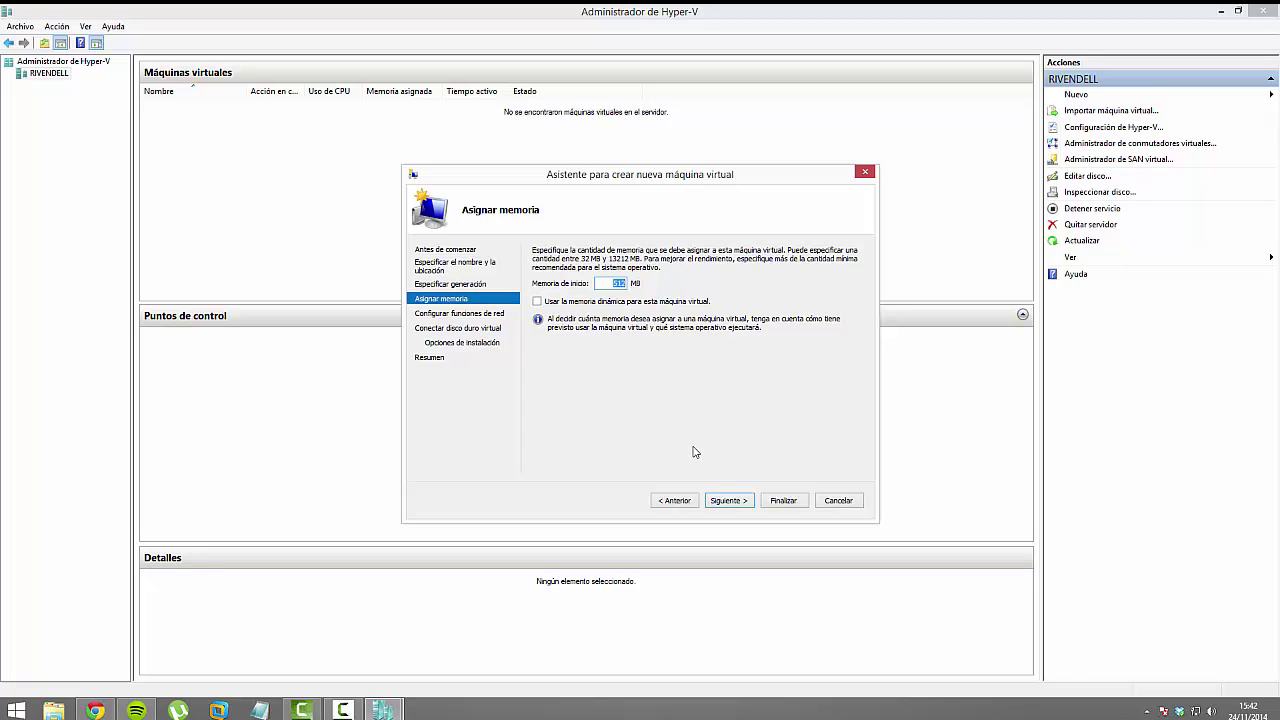
- Set the virtual machine's startup memory to 2048 MB
key(End)
key(BackSpace)
key(BackSpace)
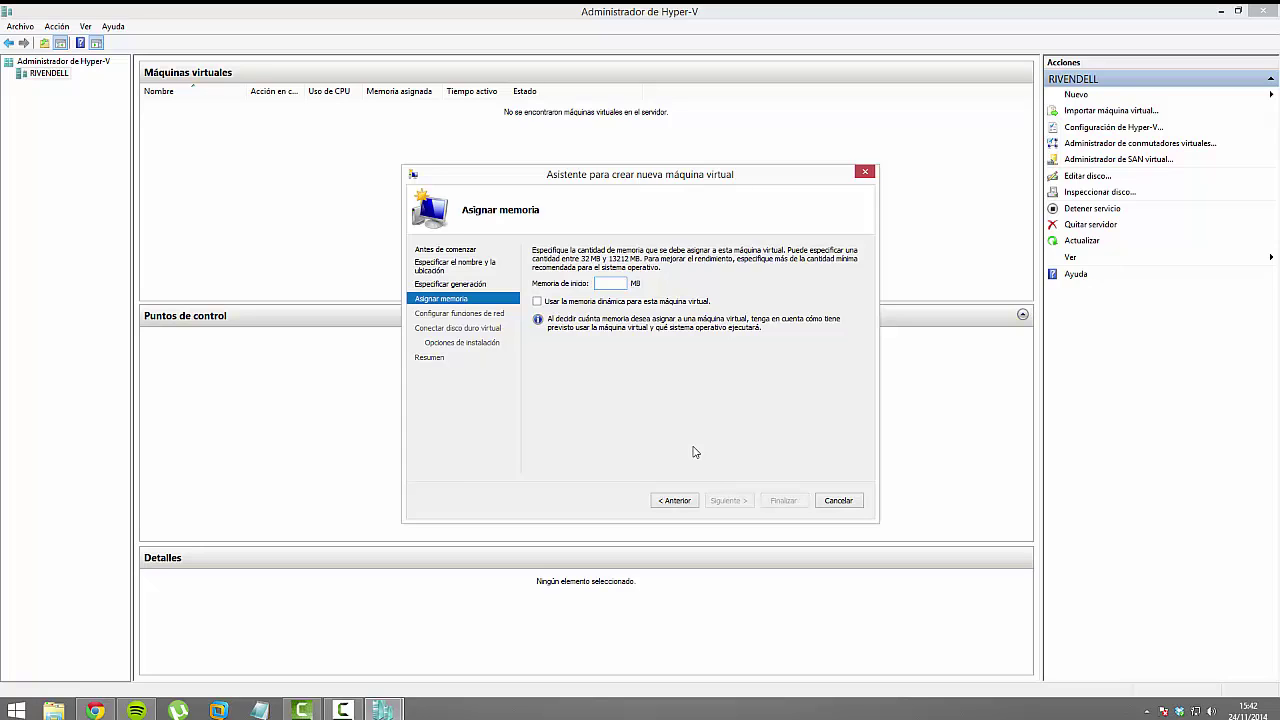
text(20)
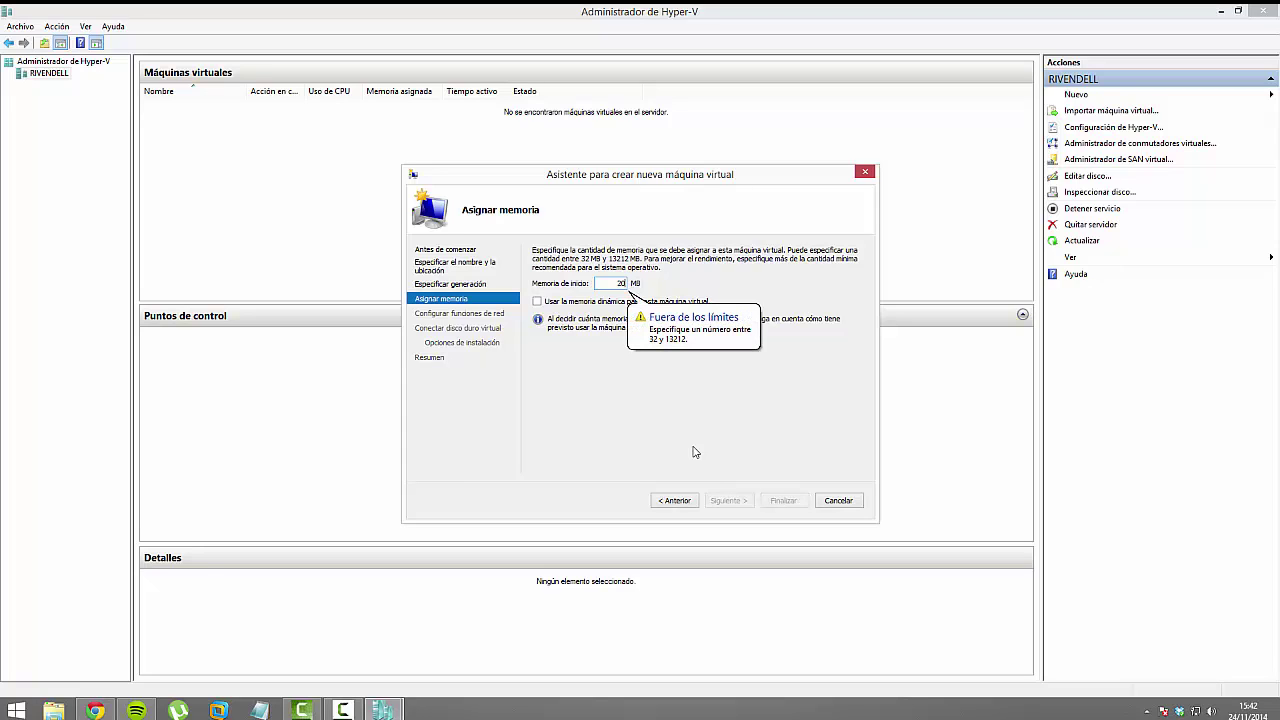
text(48)
click(733, 502)
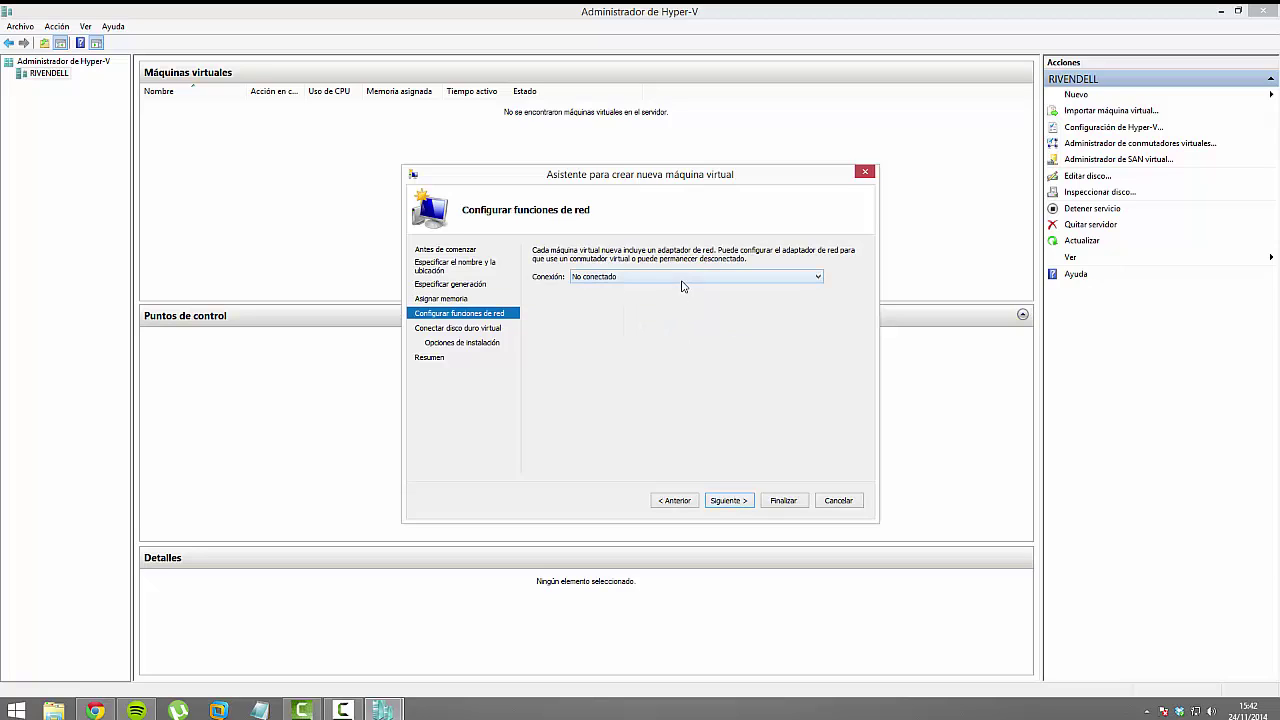
- Connect the virtual machine's network adapter to the External virtual switch
click(681, 278)
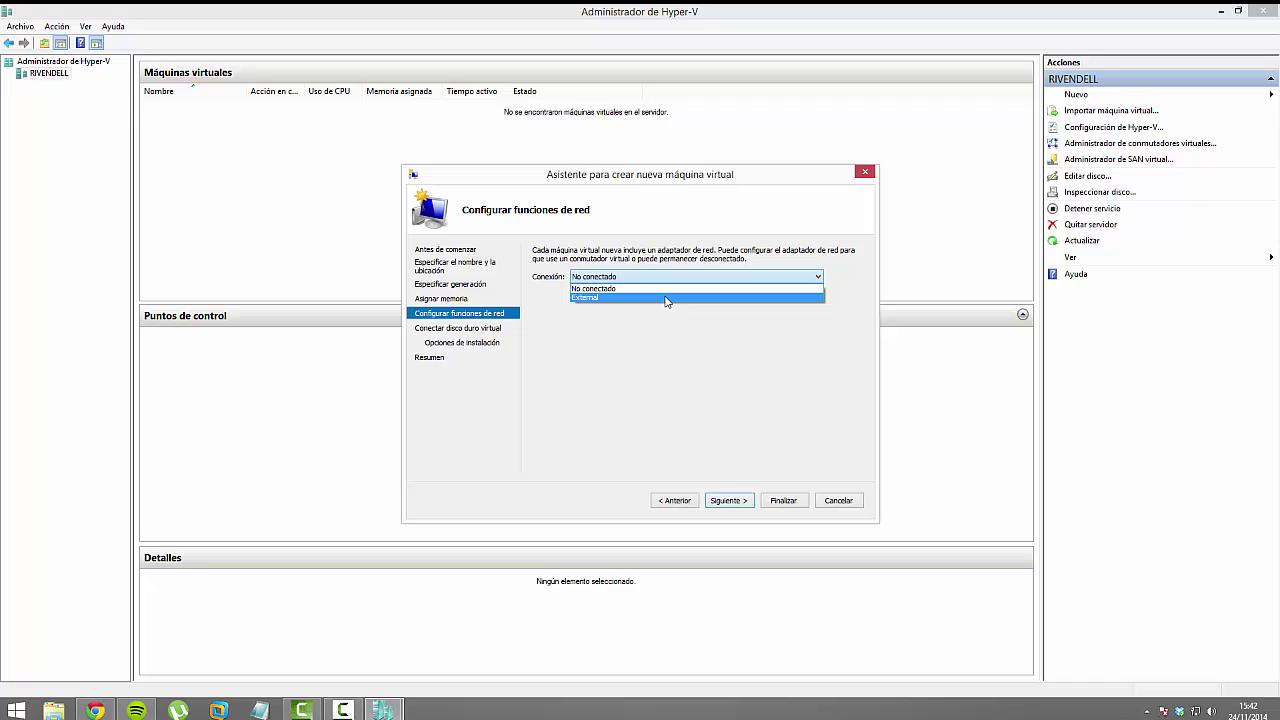
click(667, 298)
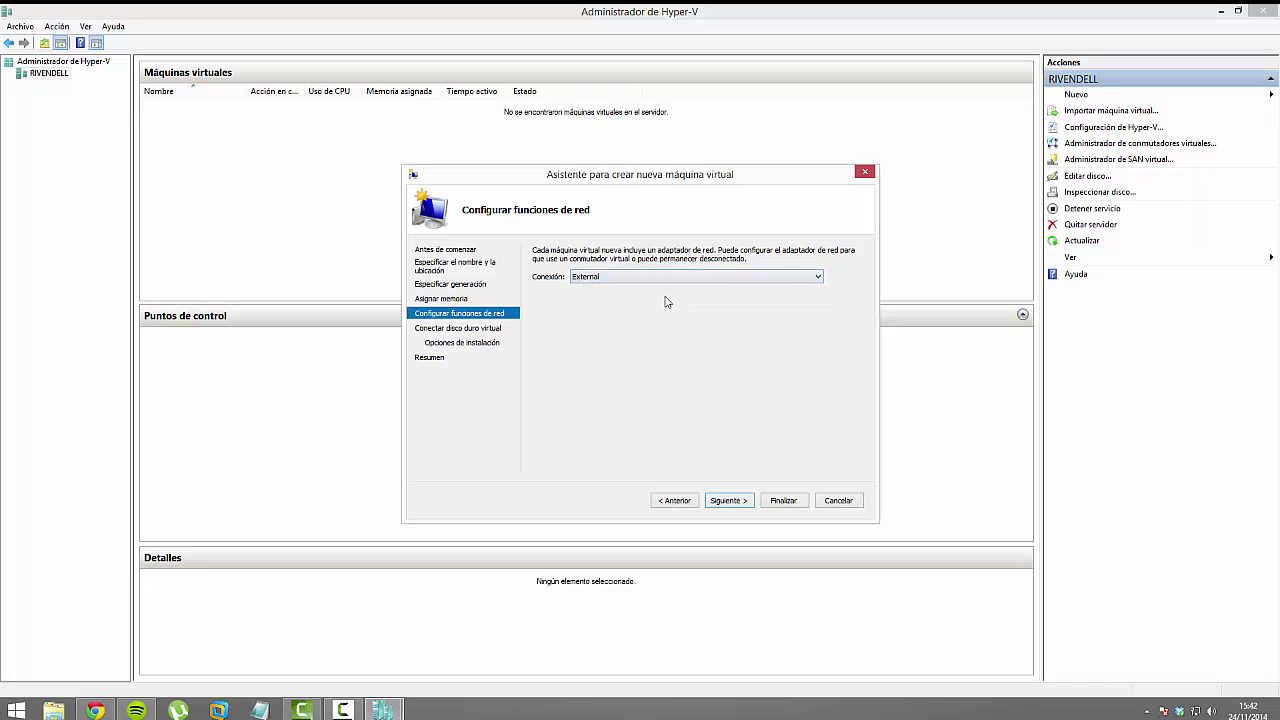
click(730, 500)
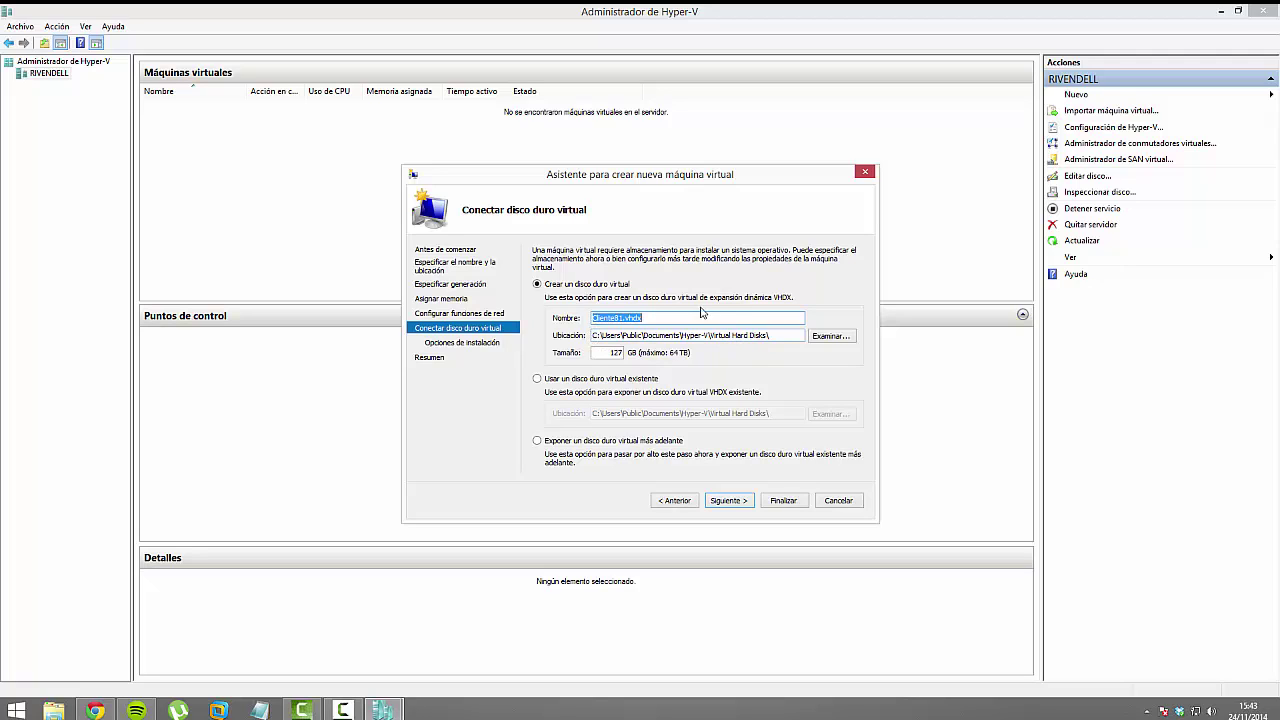
- Set the size of the new virtual hard disk Cliente81.vhdx to 60 GB
click(667, 318)
drag(610, 352, 658, 349)
text(60)
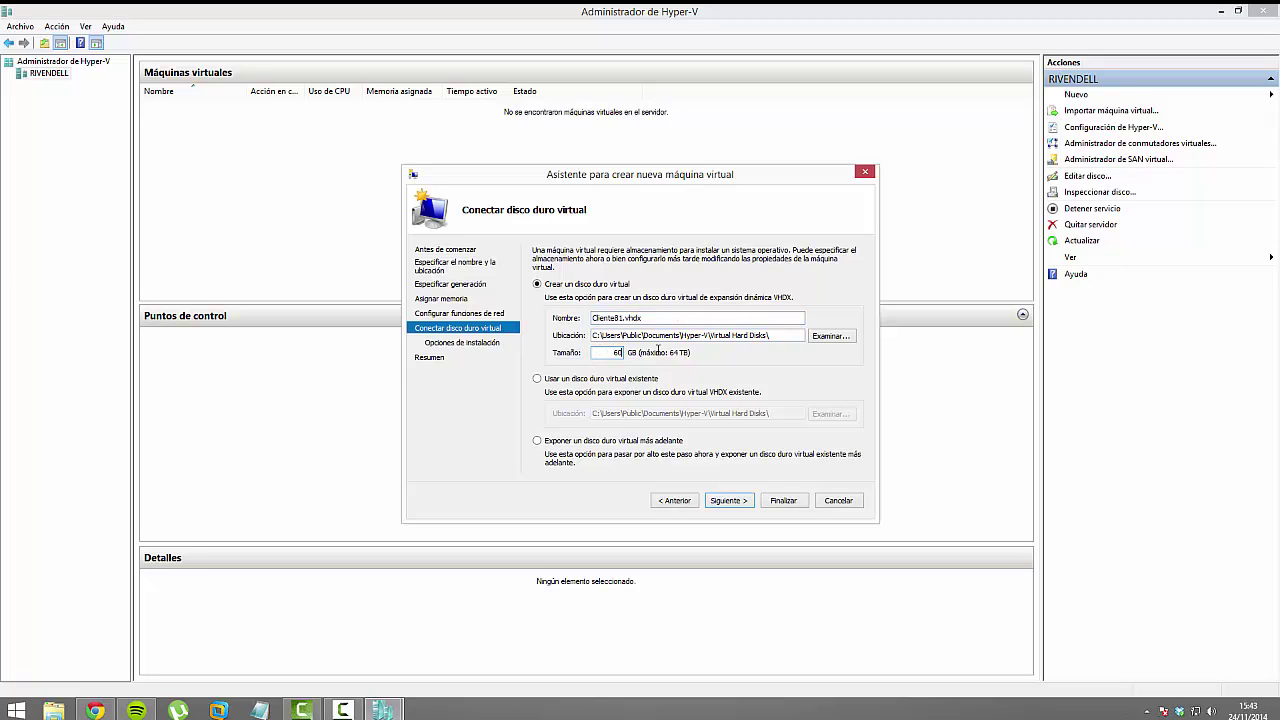
click(731, 500)
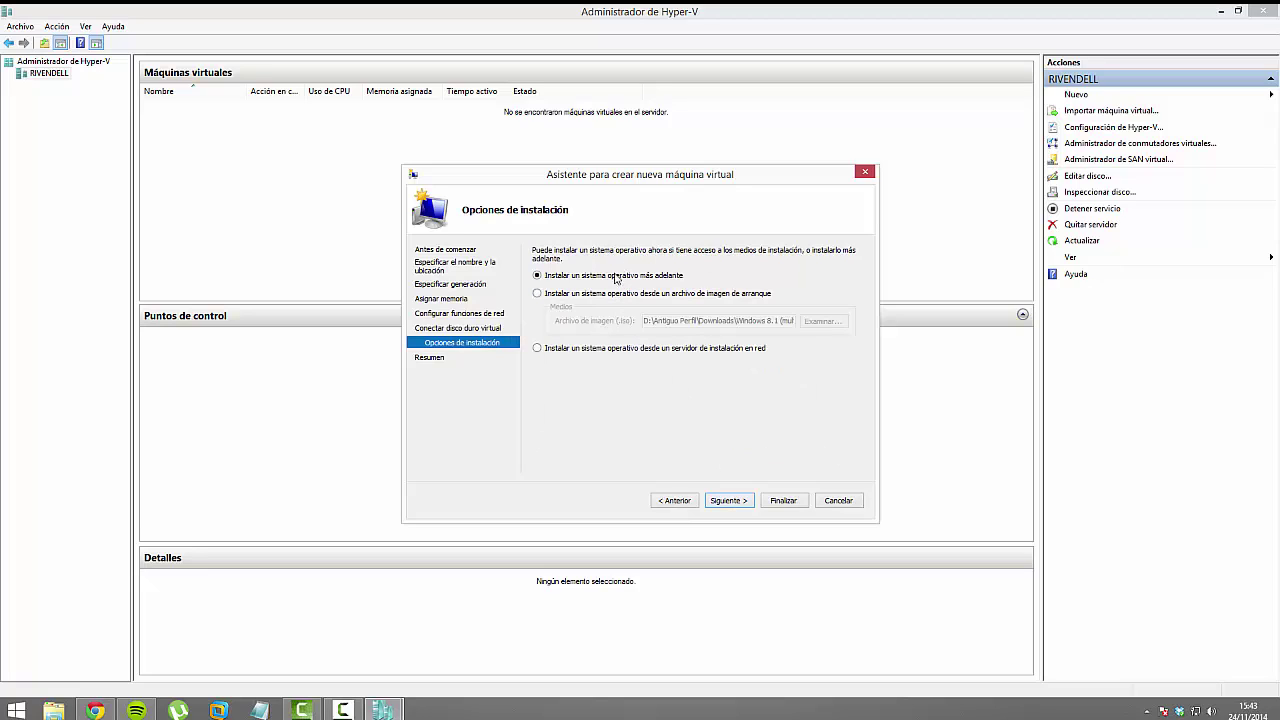
- Choose the boot image es_windows_8_1_x64_dvd_2707379.iso for installing the operating system and finish creating the virtual machine
click(580, 295)
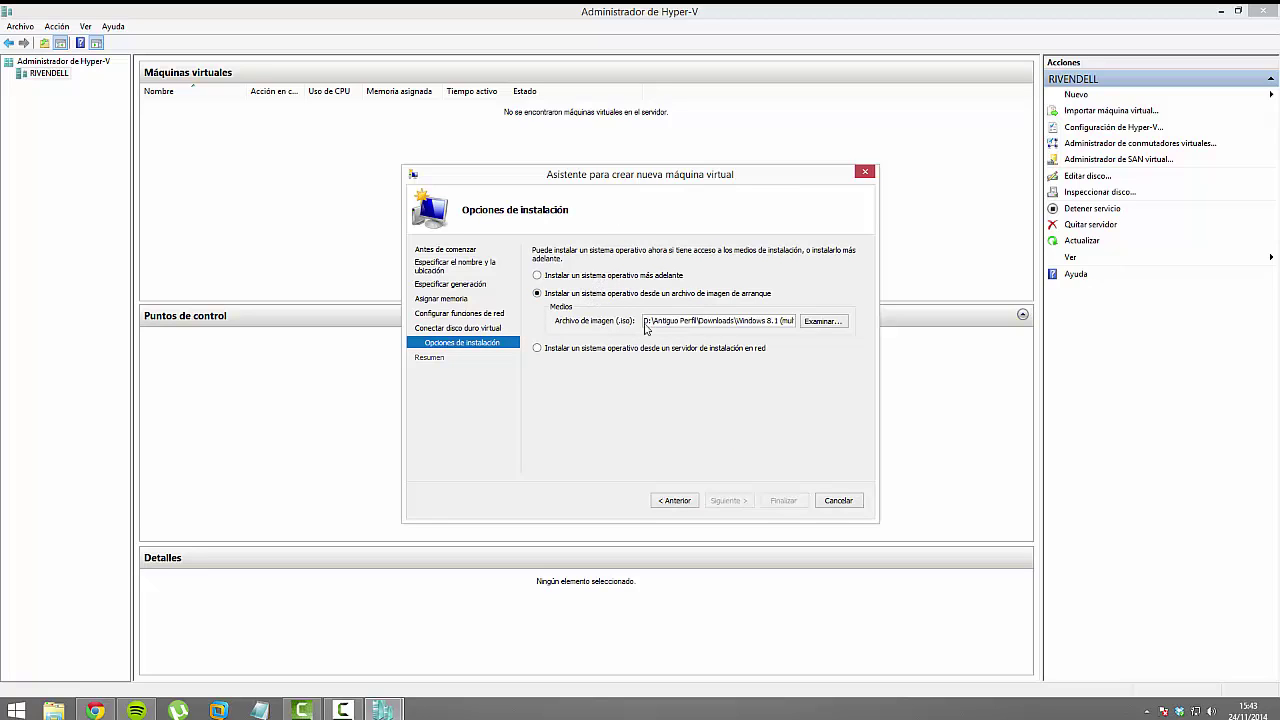
double_click(737, 320)
click(814, 321)
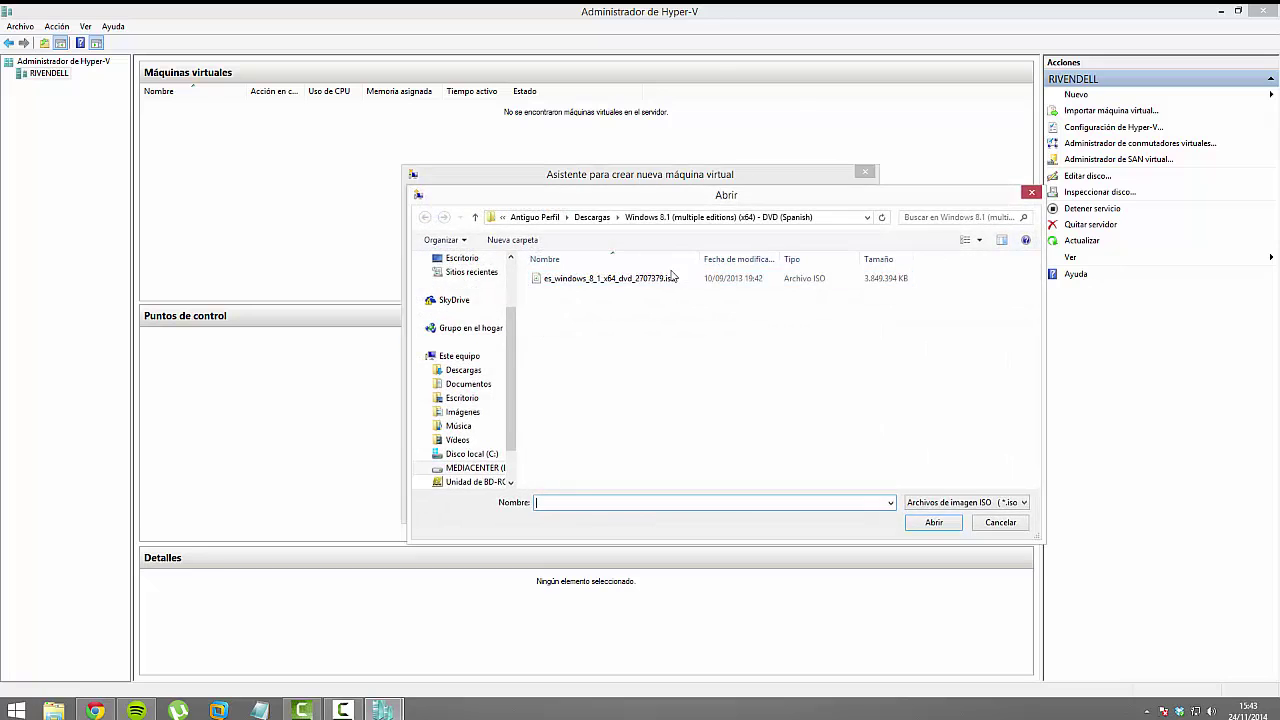
double_click(590, 277)
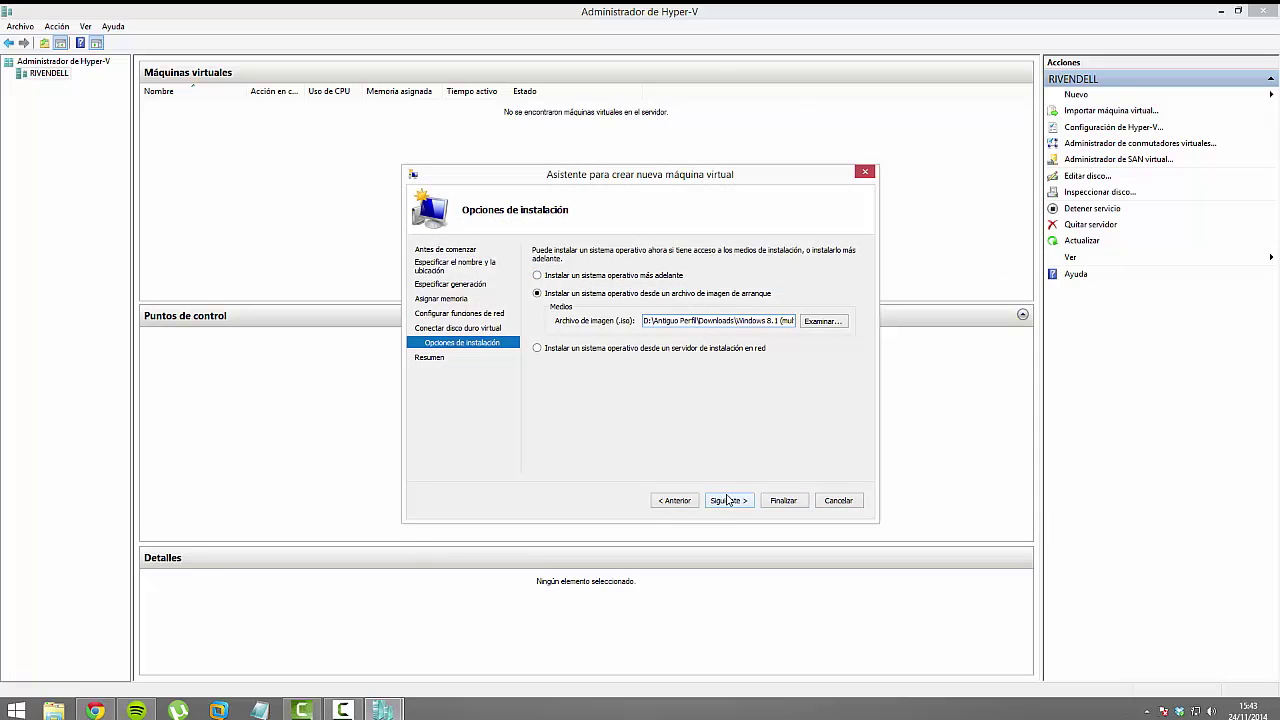
click(730, 502)
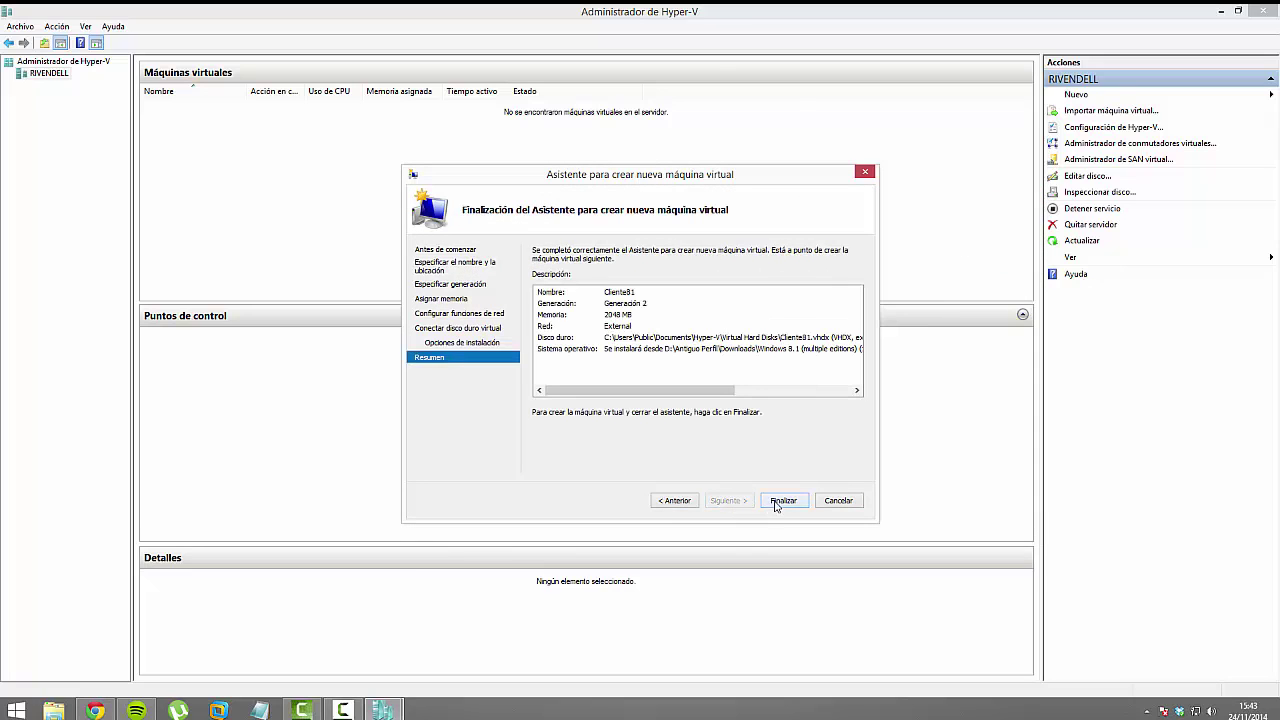
click(776, 503)
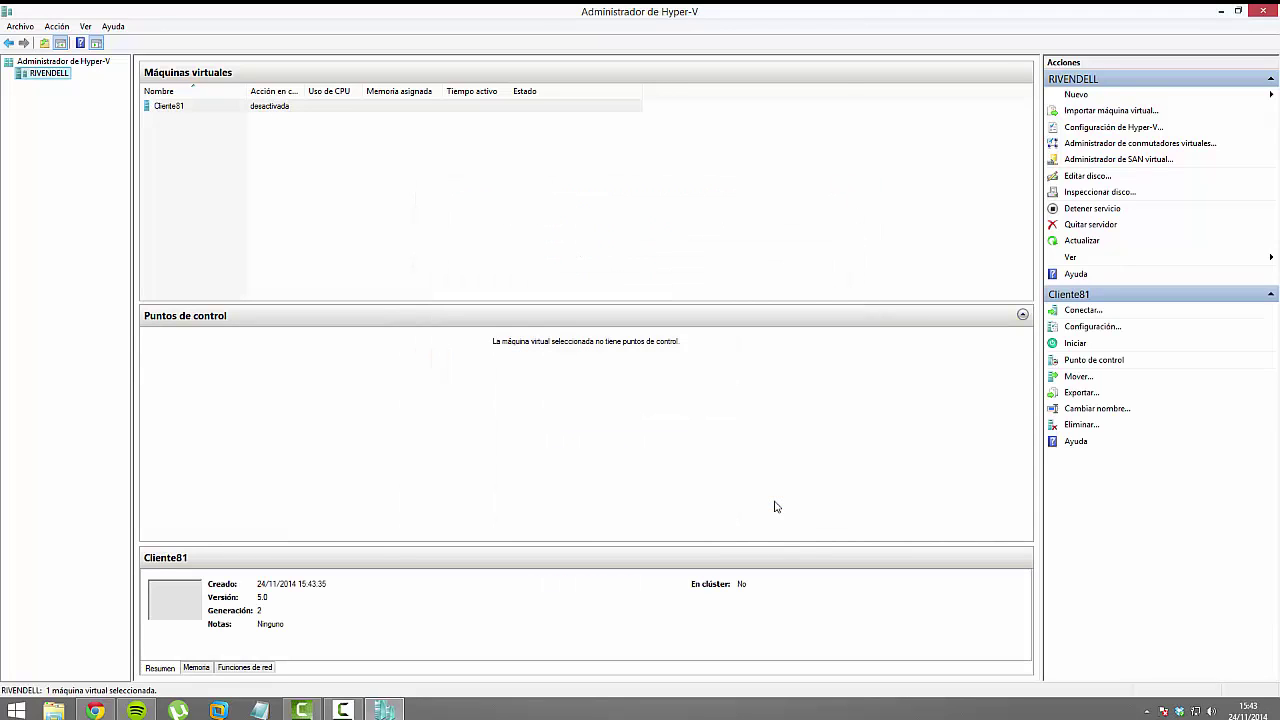
- Connect to the Cliente81 virtual machine and start it, booting from the installation DVD
double_click(166, 107)
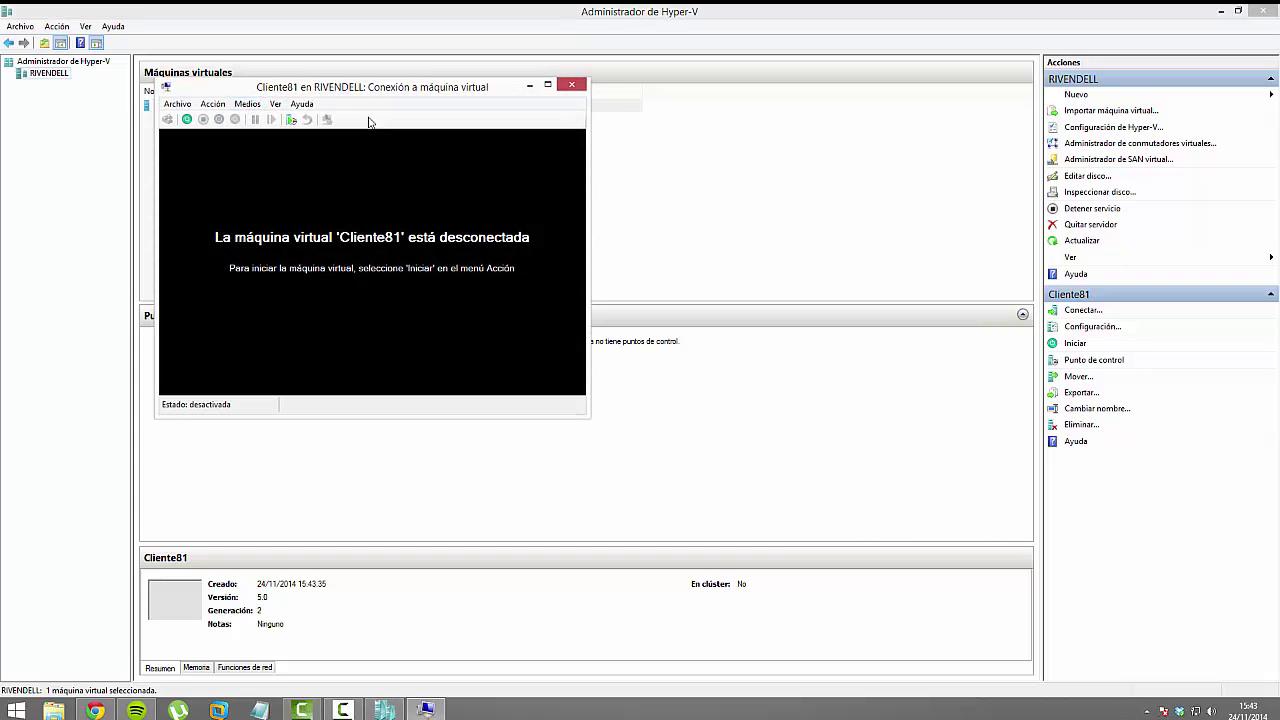
drag(362, 90, 505, 168)
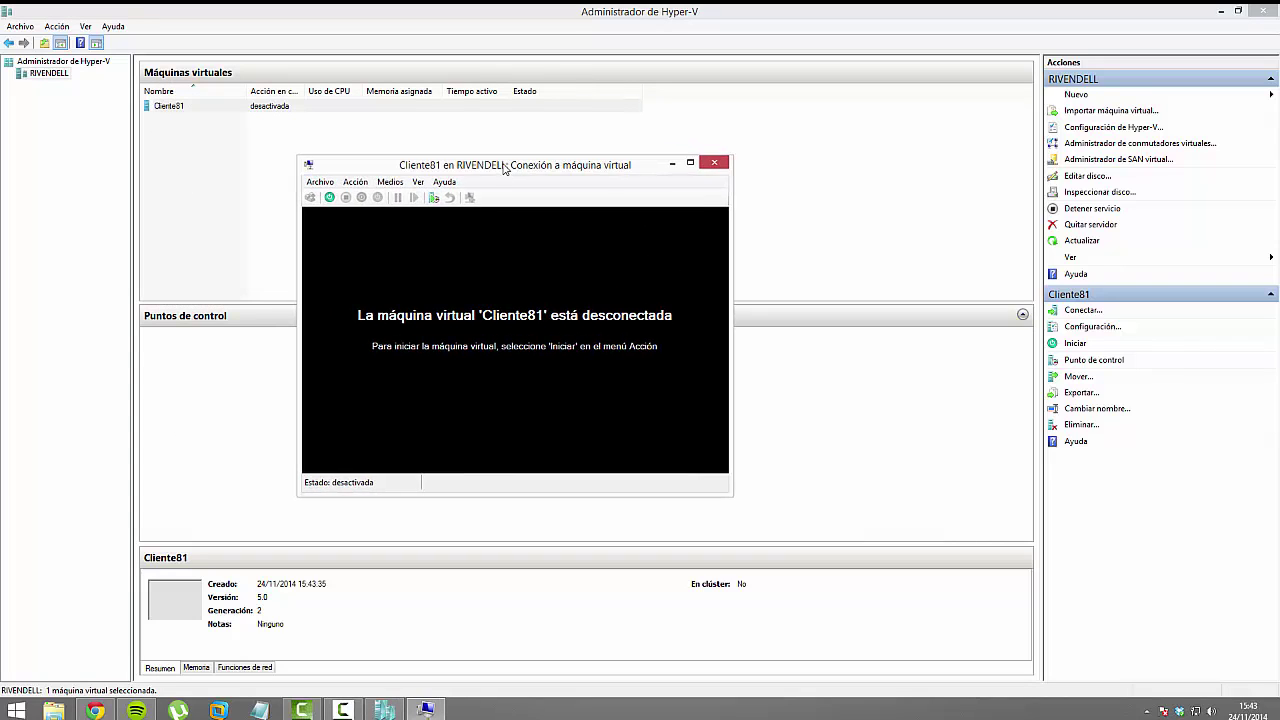
click(330, 198)
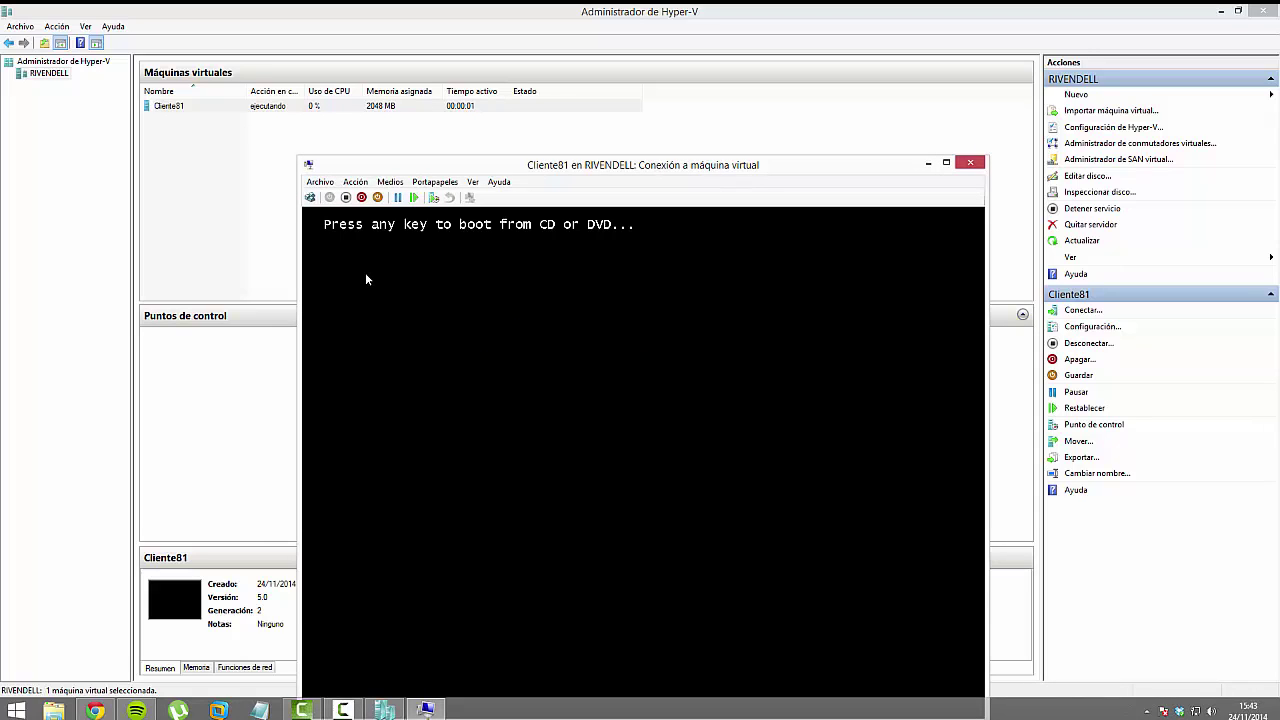
key(Return)
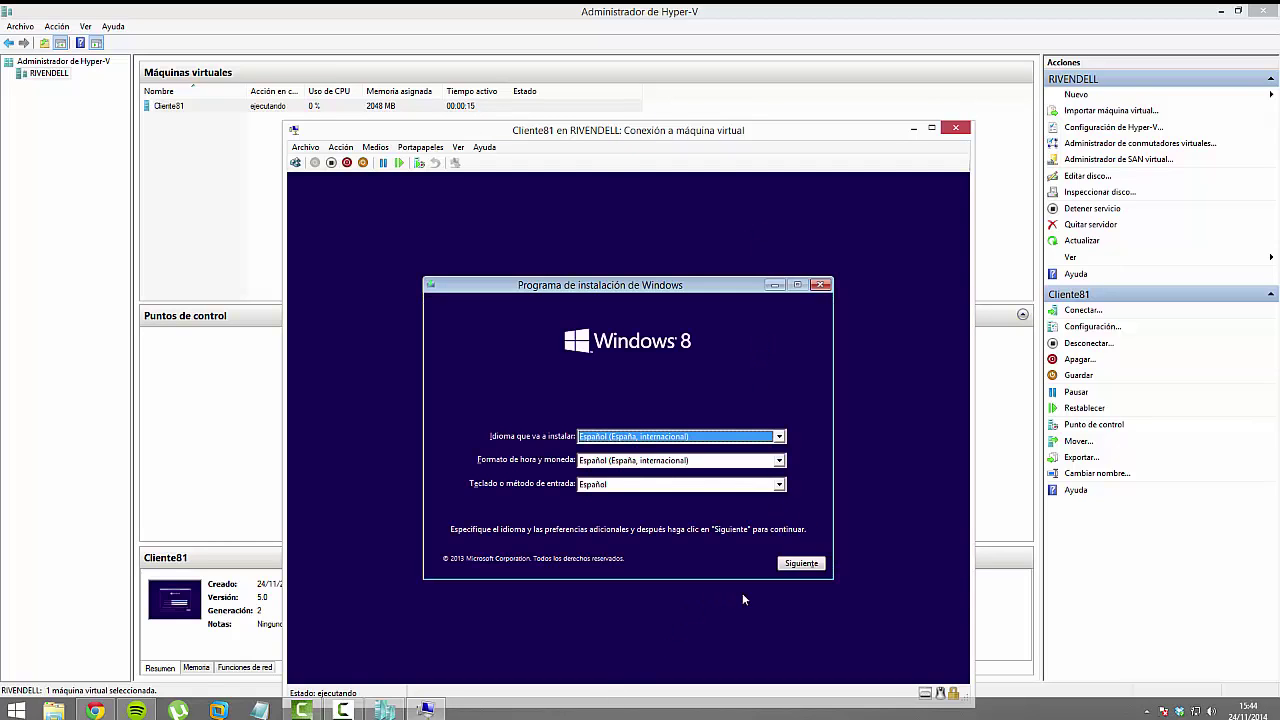
- Accept the Spanish language, format and keyboard settings and launch the Windows installation
click(799, 565)
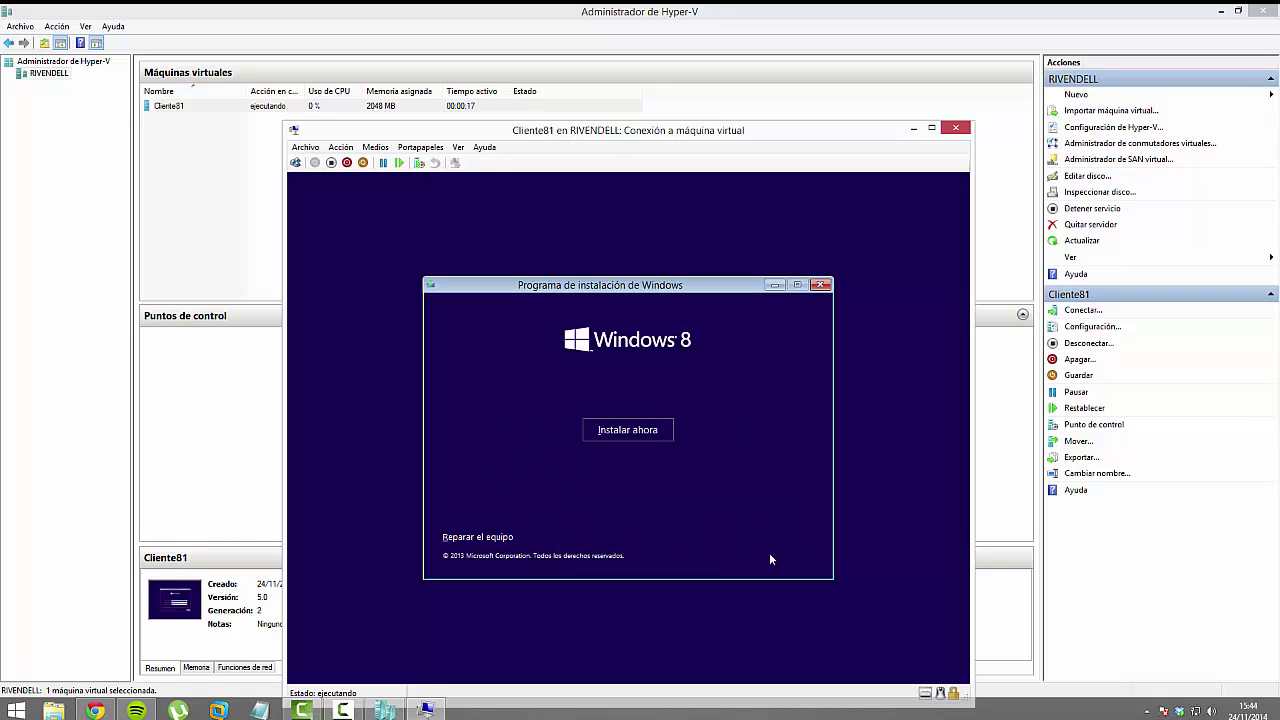
click(634, 431)
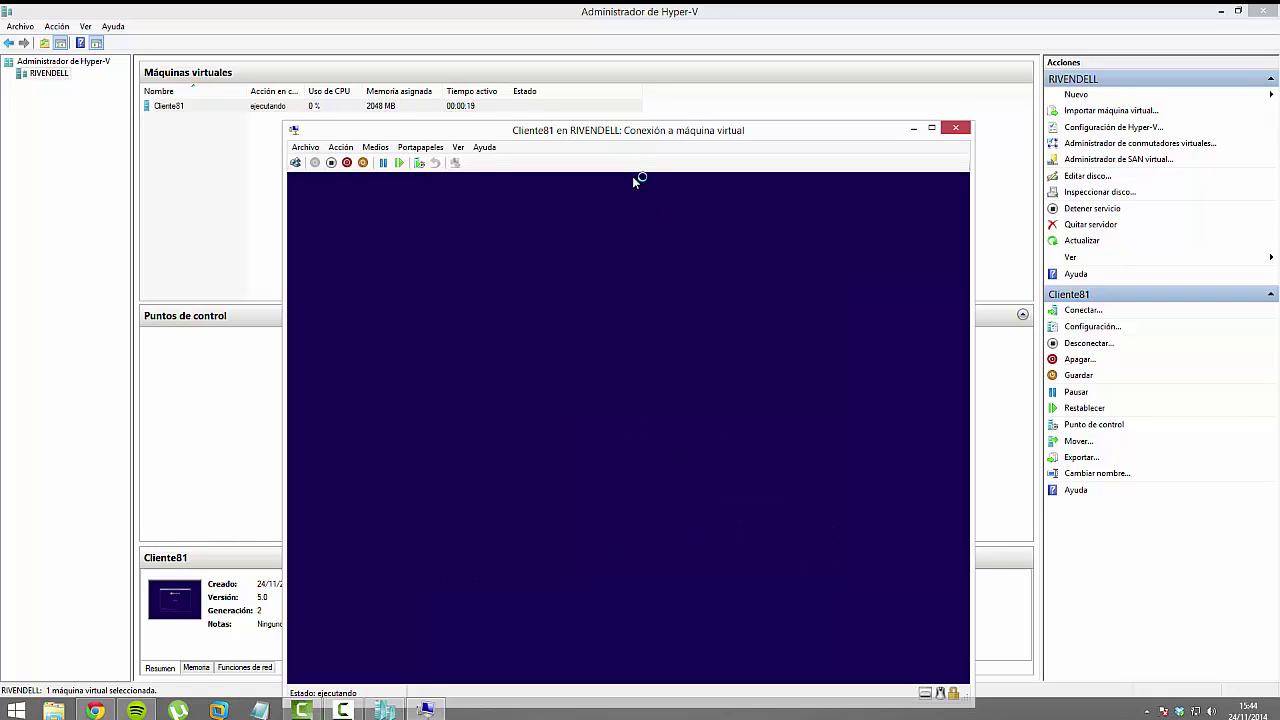
drag(624, 139, 620, 114)
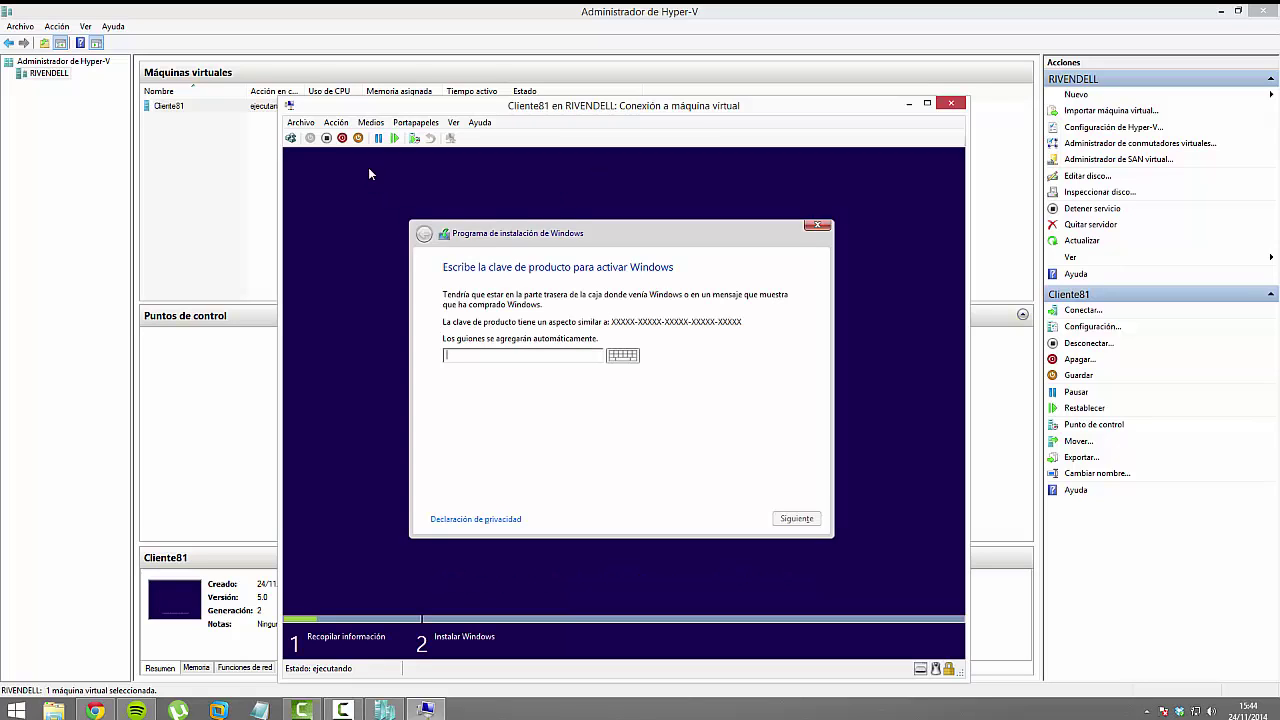
- Enter the Windows product key from the clipboard into the virtual machine and continue to the licence terms
click(423, 124)
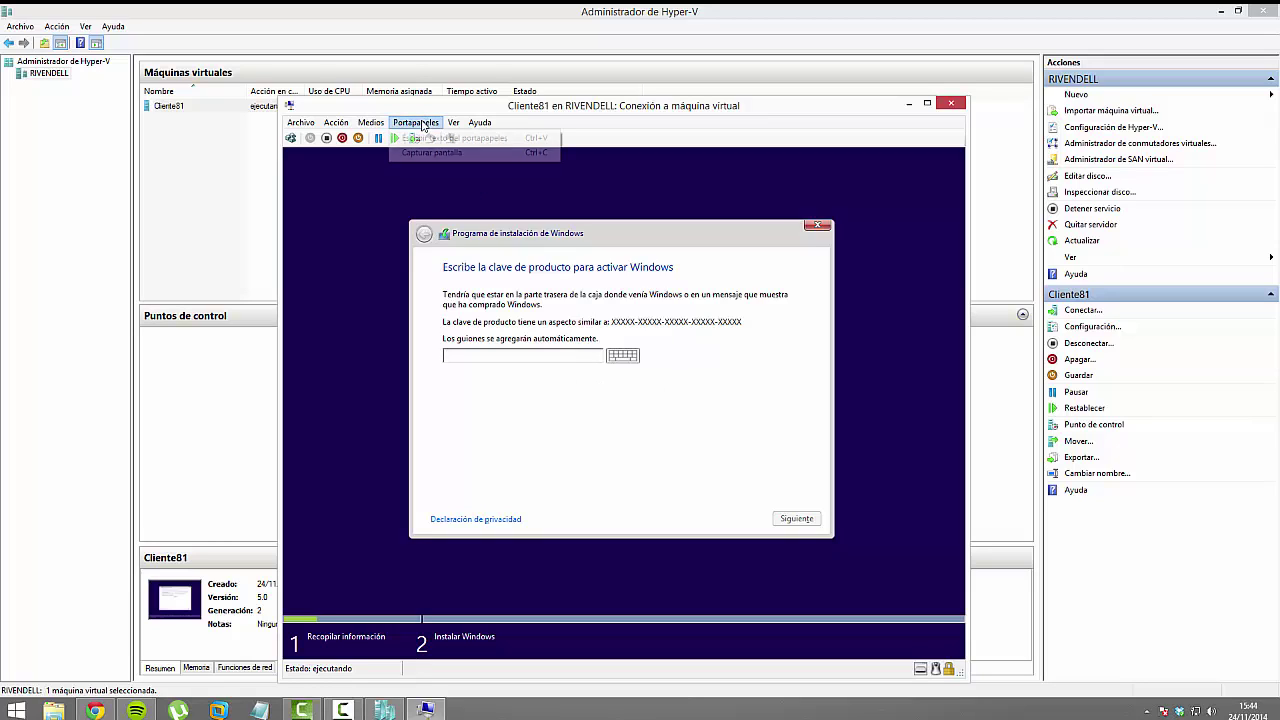
click(421, 139)
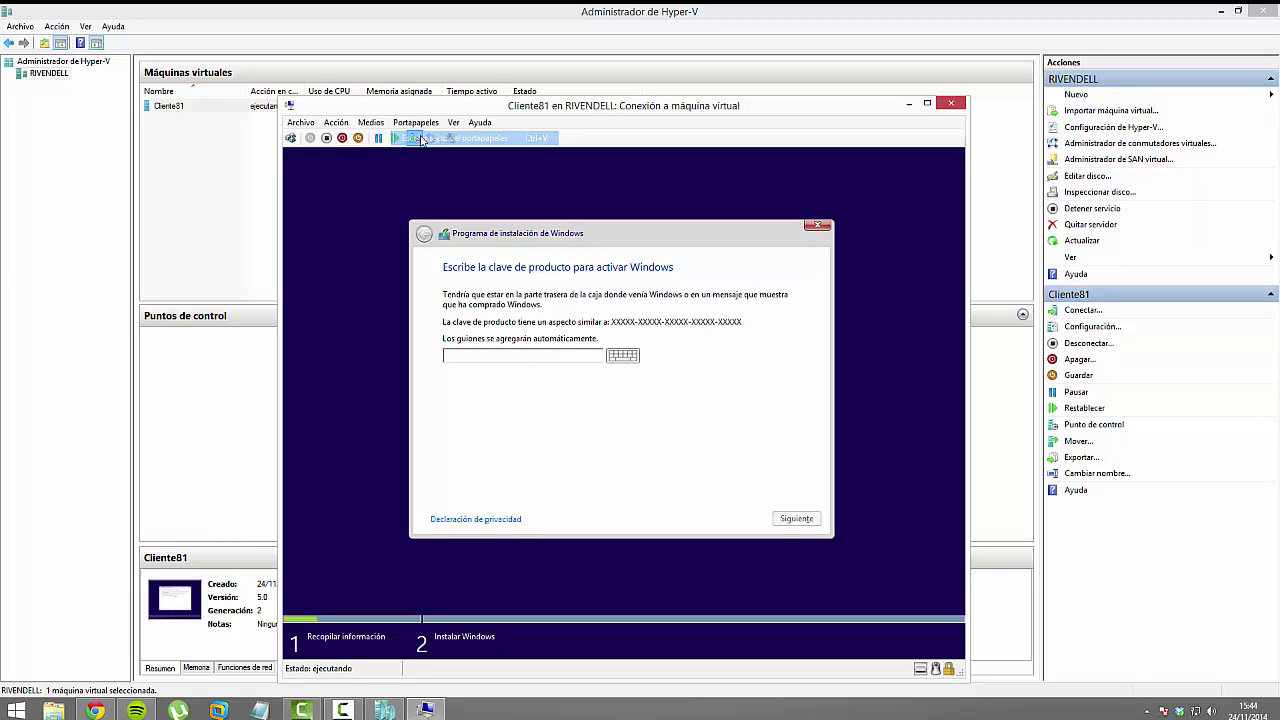
click(806, 520)
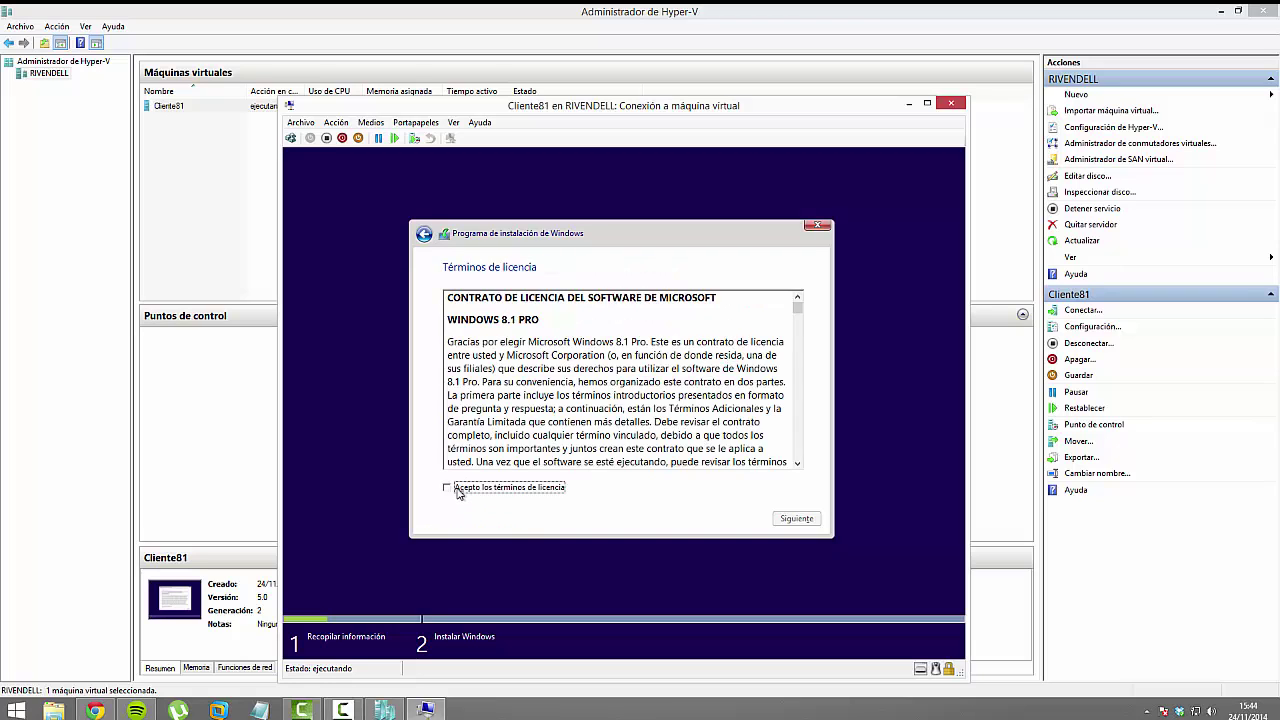
- Accept the licence terms and start a custom Windows-only installation on the unallocated space of drive 0
click(458, 490)
click(792, 522)
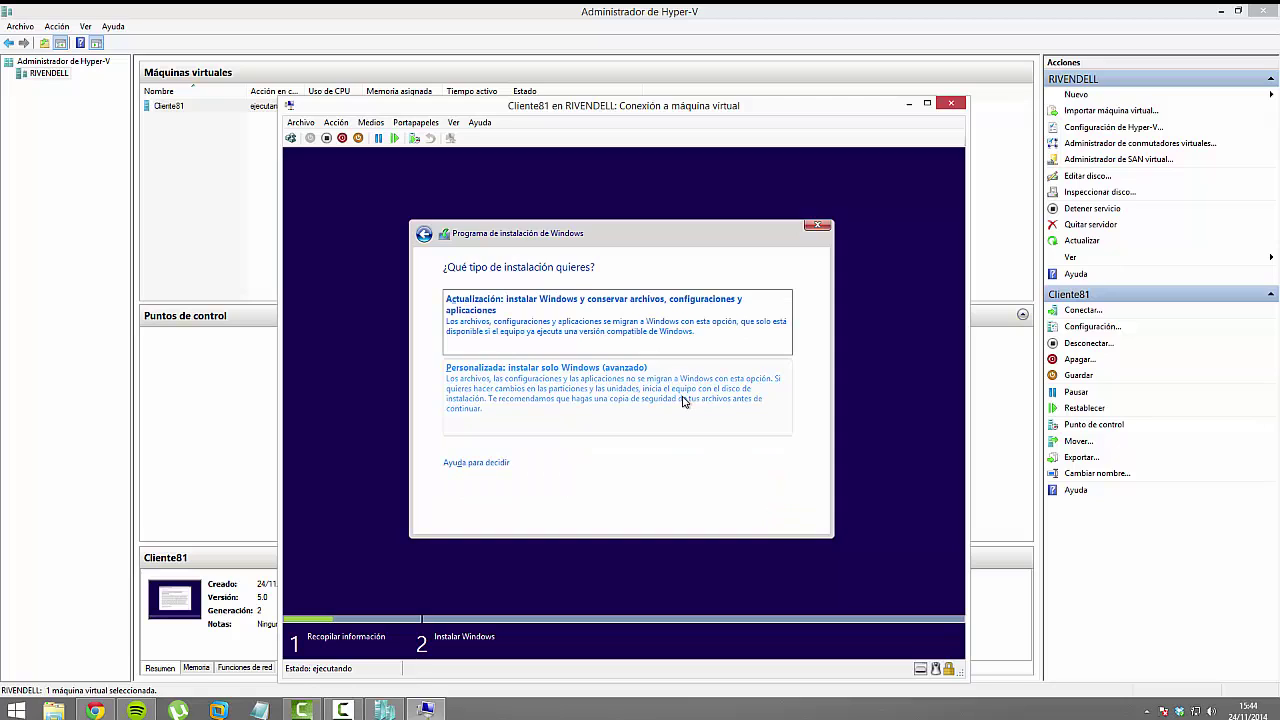
click(684, 401)
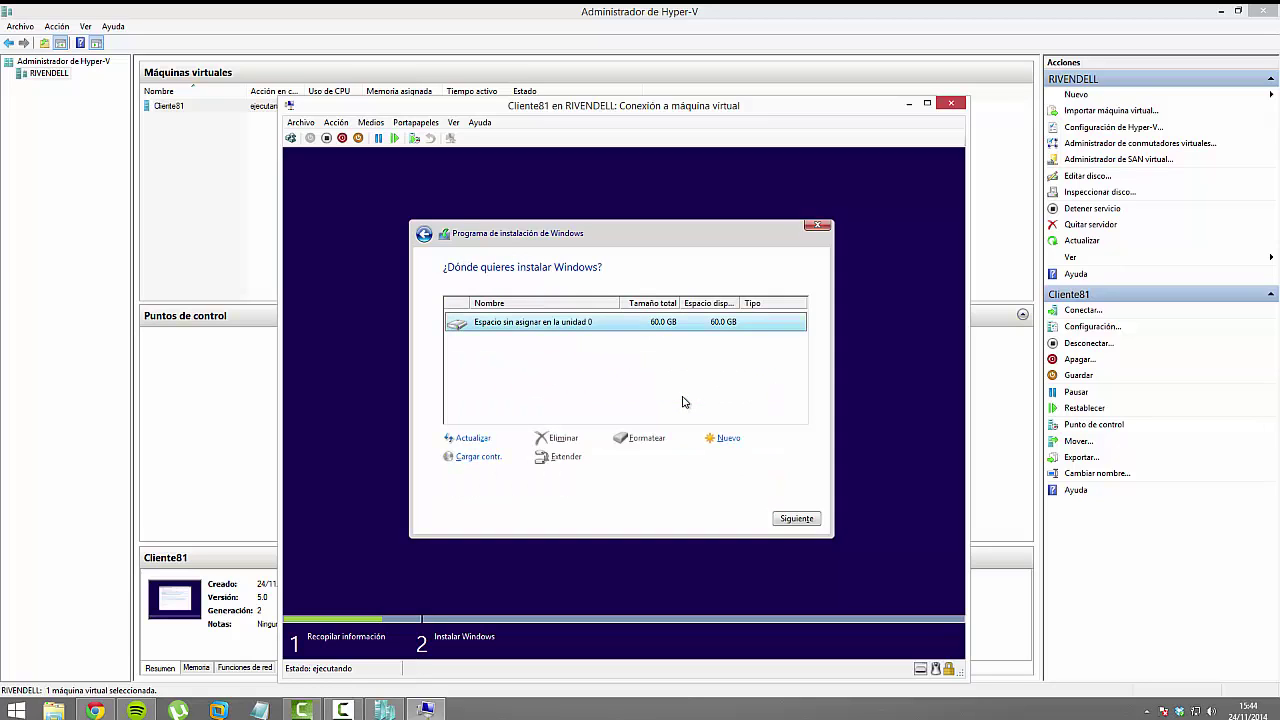
click(796, 519)
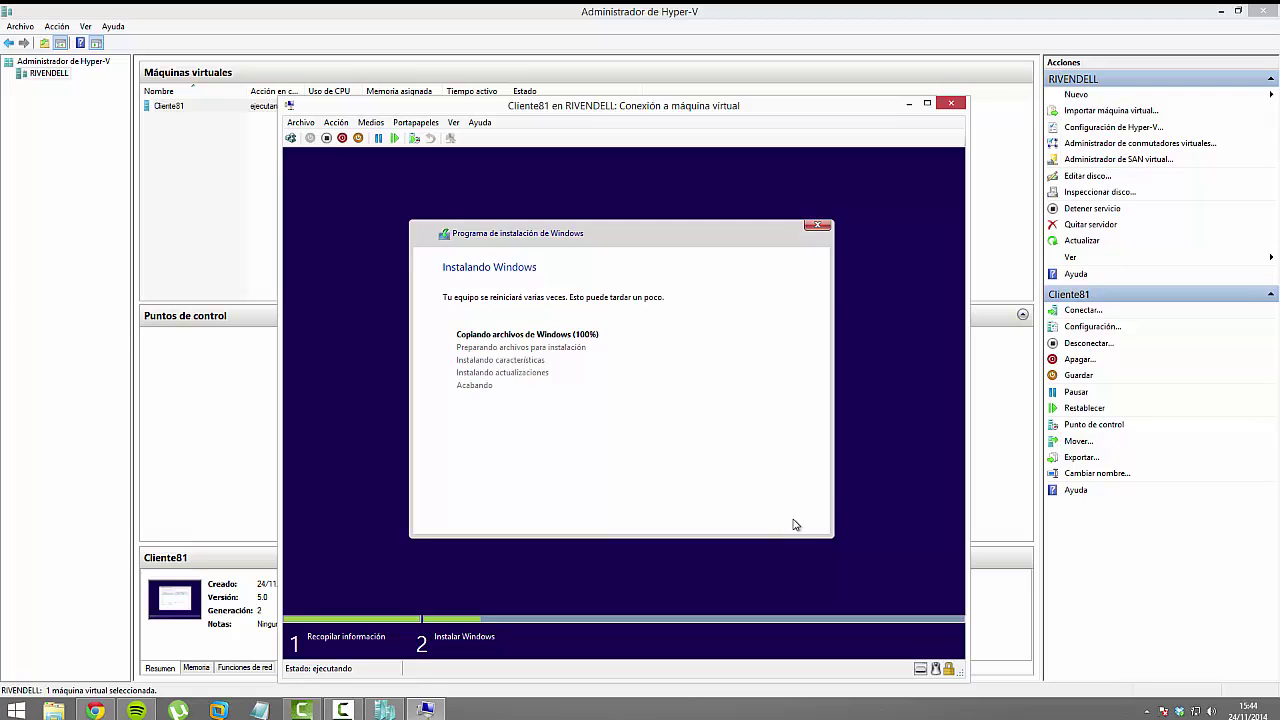
click(308, 711)
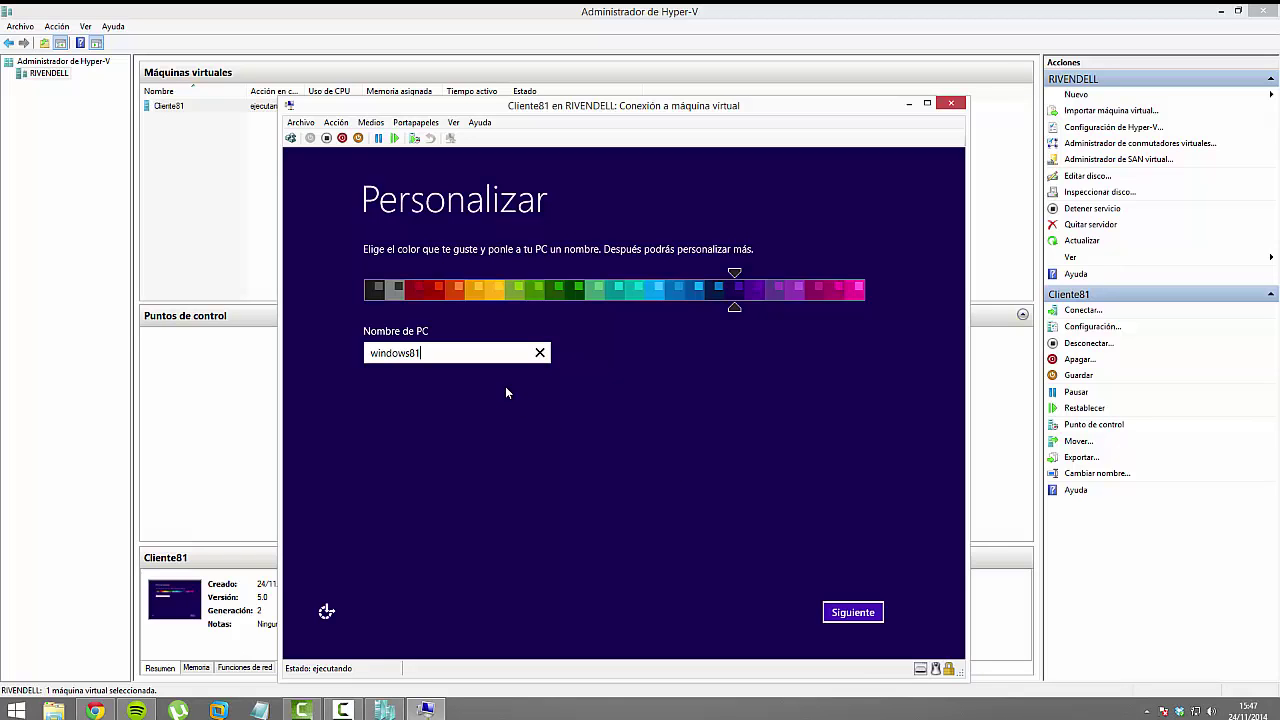
- Accept windows81 as the PC name and continue the Windows setup with the express settings
click(855, 614)
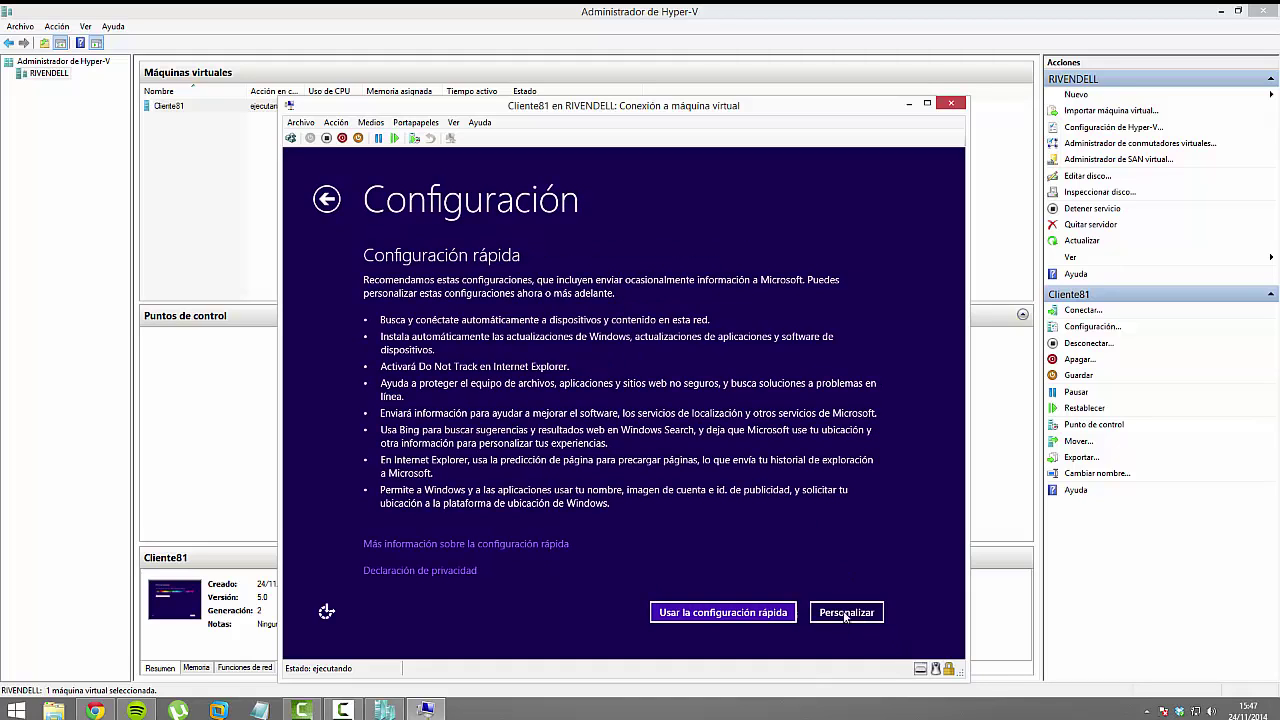
click(728, 613)
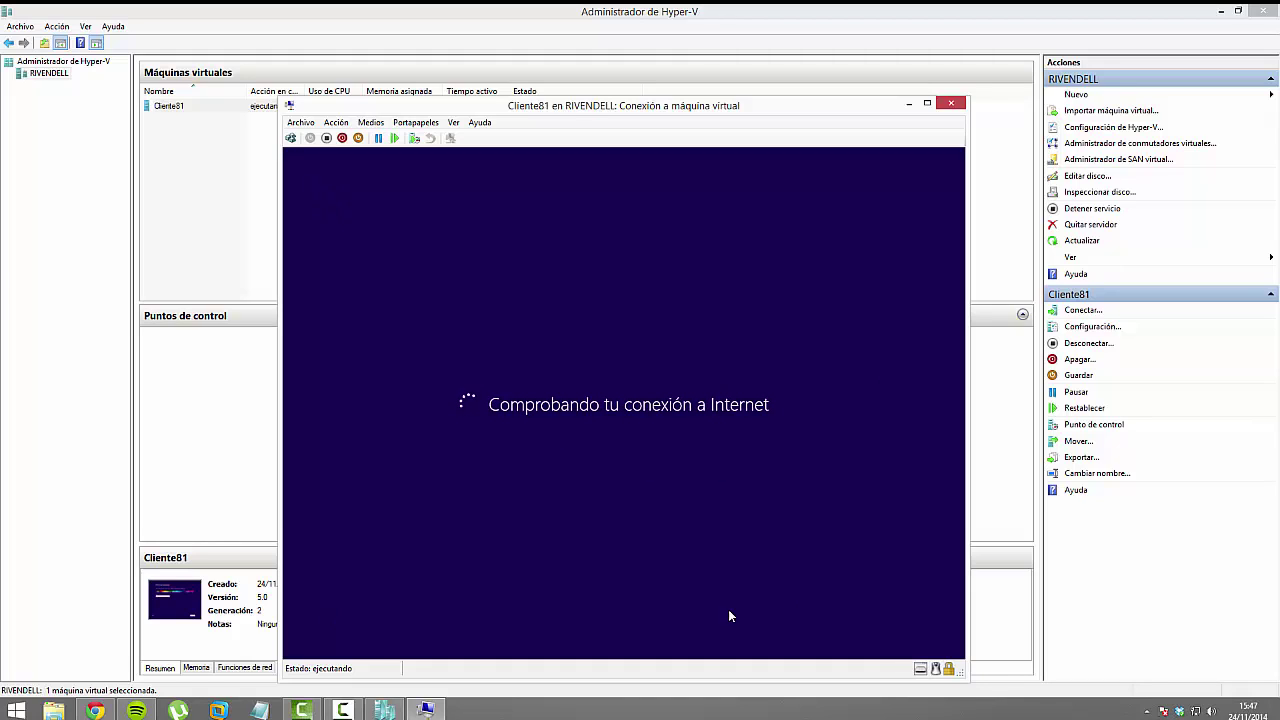
click(342, 710)
click(1214, 648)
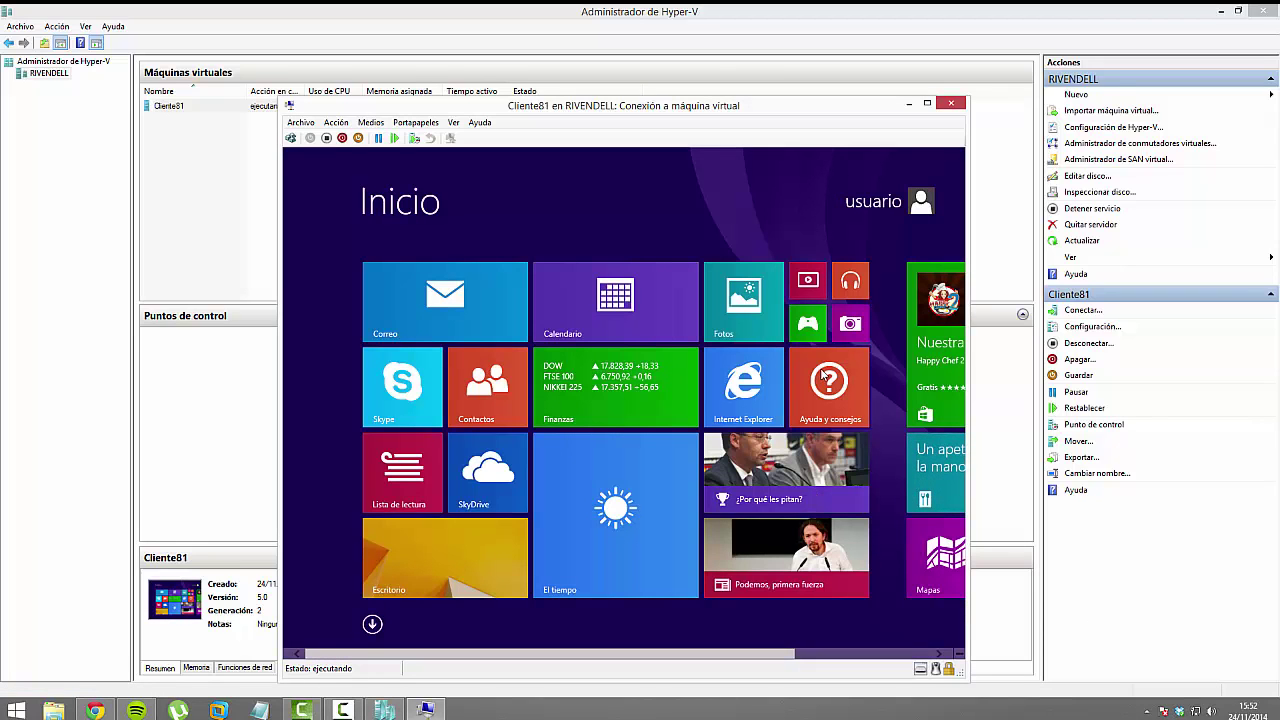
- Look over the Start screen of the virtual machine and open the Windows desktop
scroll(820, 368, down, 3)
scroll(820, 368, up, 3)
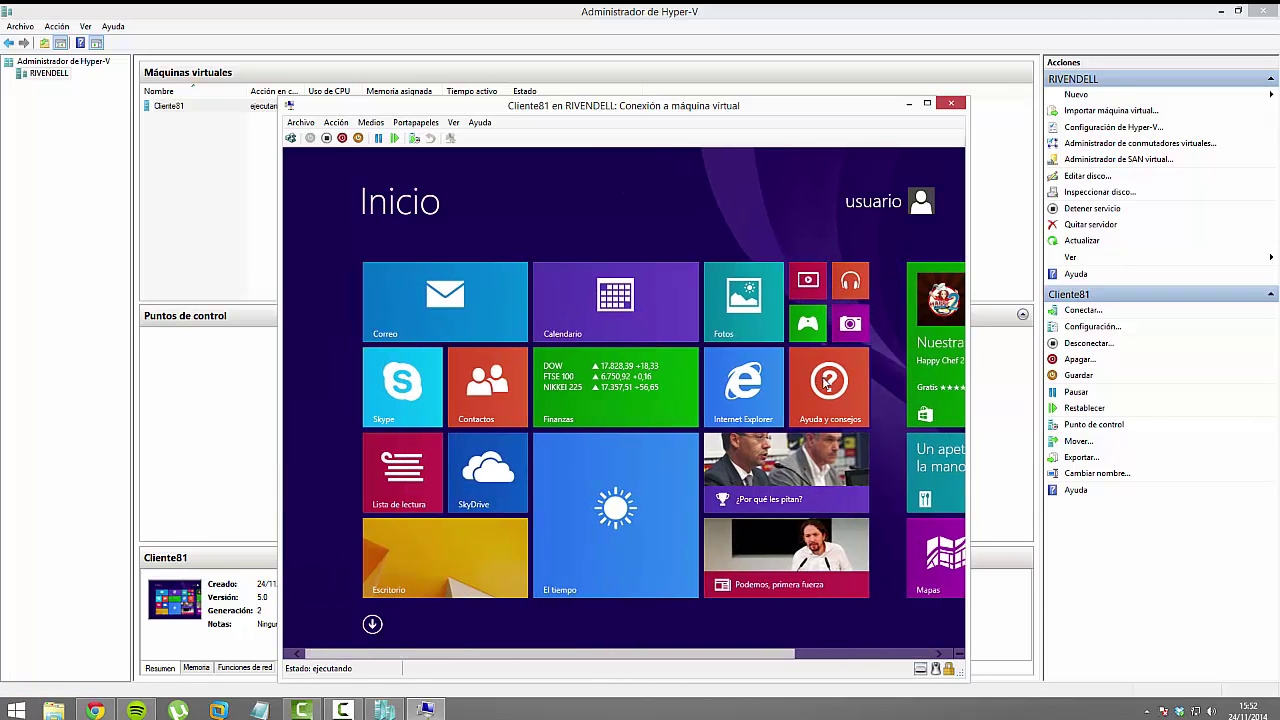
scroll(822, 377, down, 3)
scroll(822, 377, up, 3)
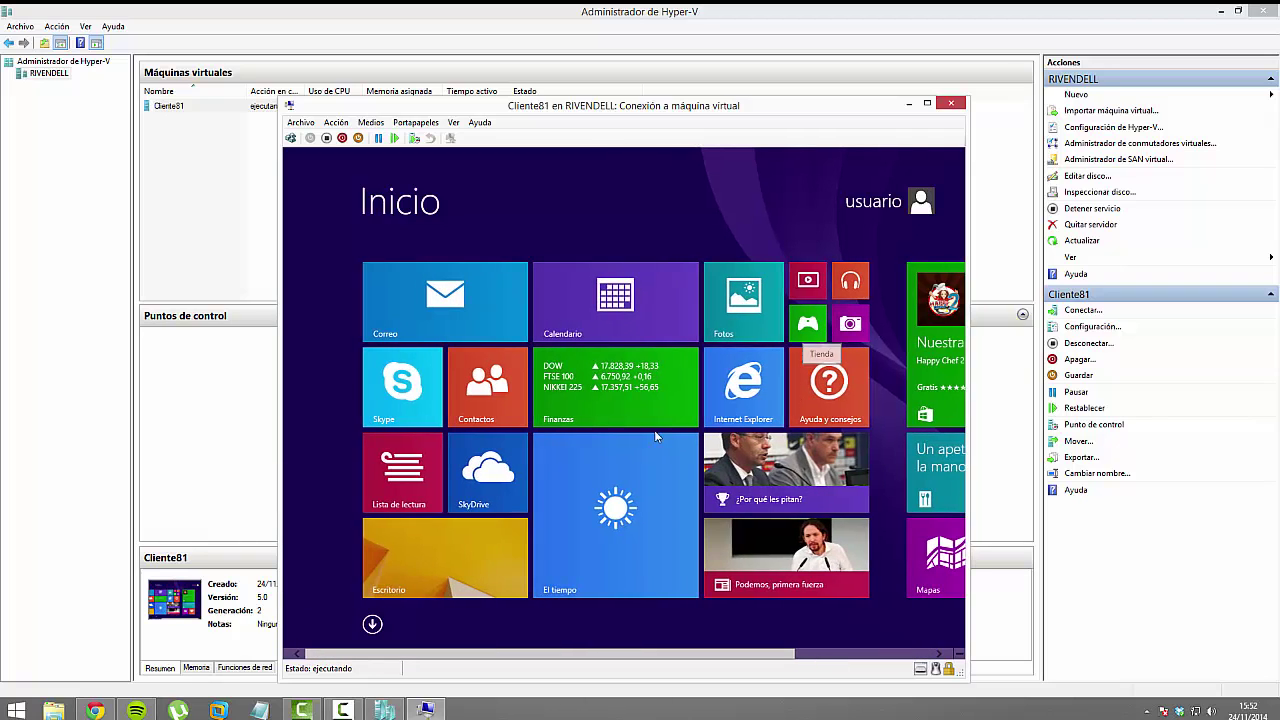
click(475, 561)
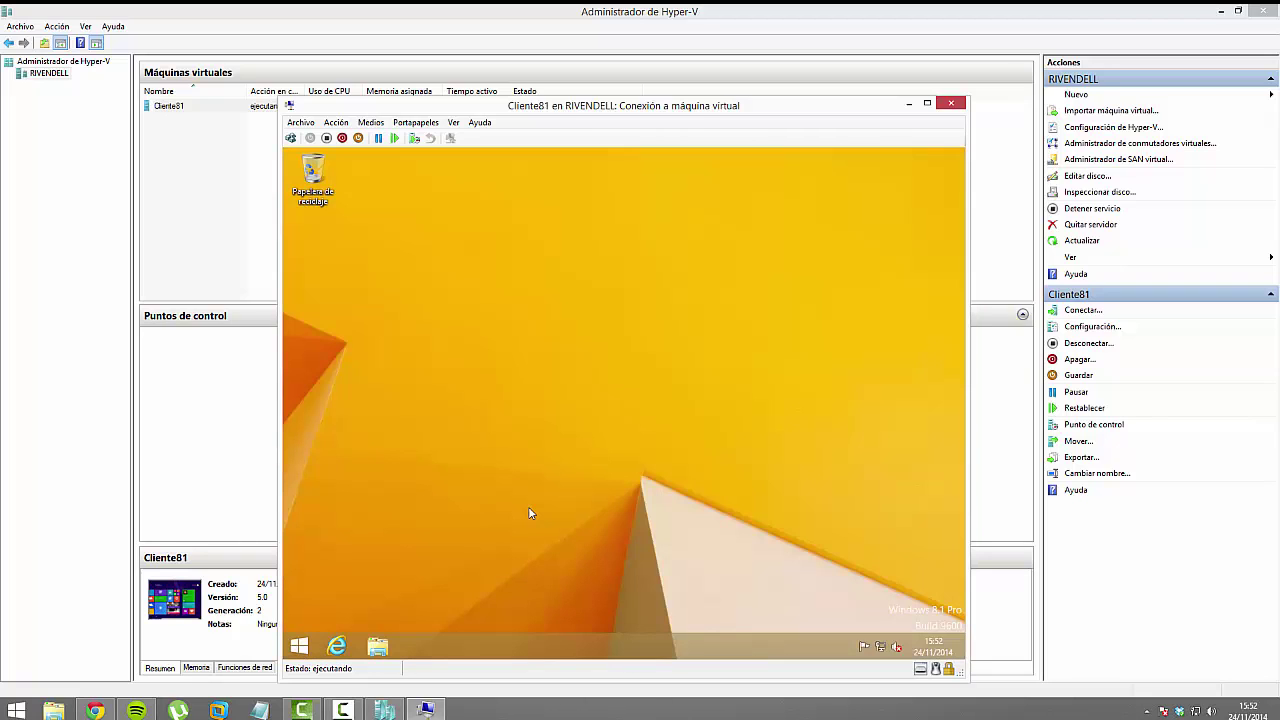
- Open a command prompt in the virtual machine and run ipconfig to check its network configuration
key(super+r)
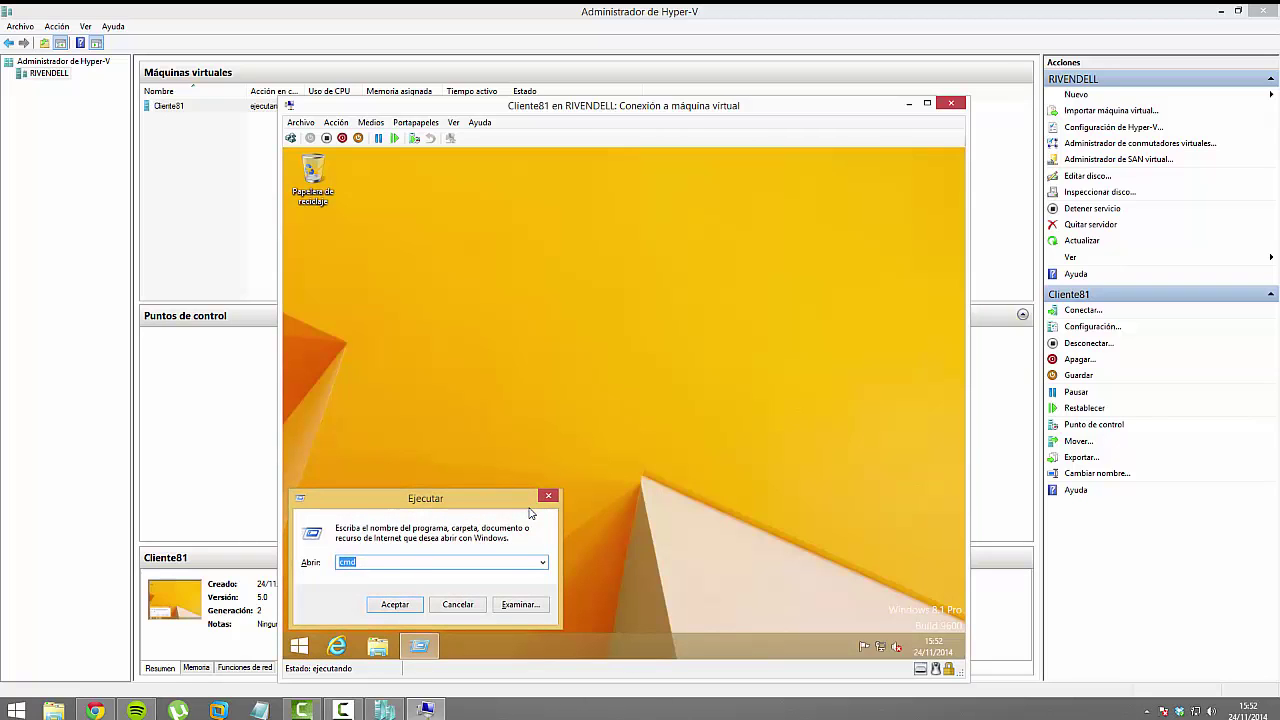
key(Return)
text(ip)
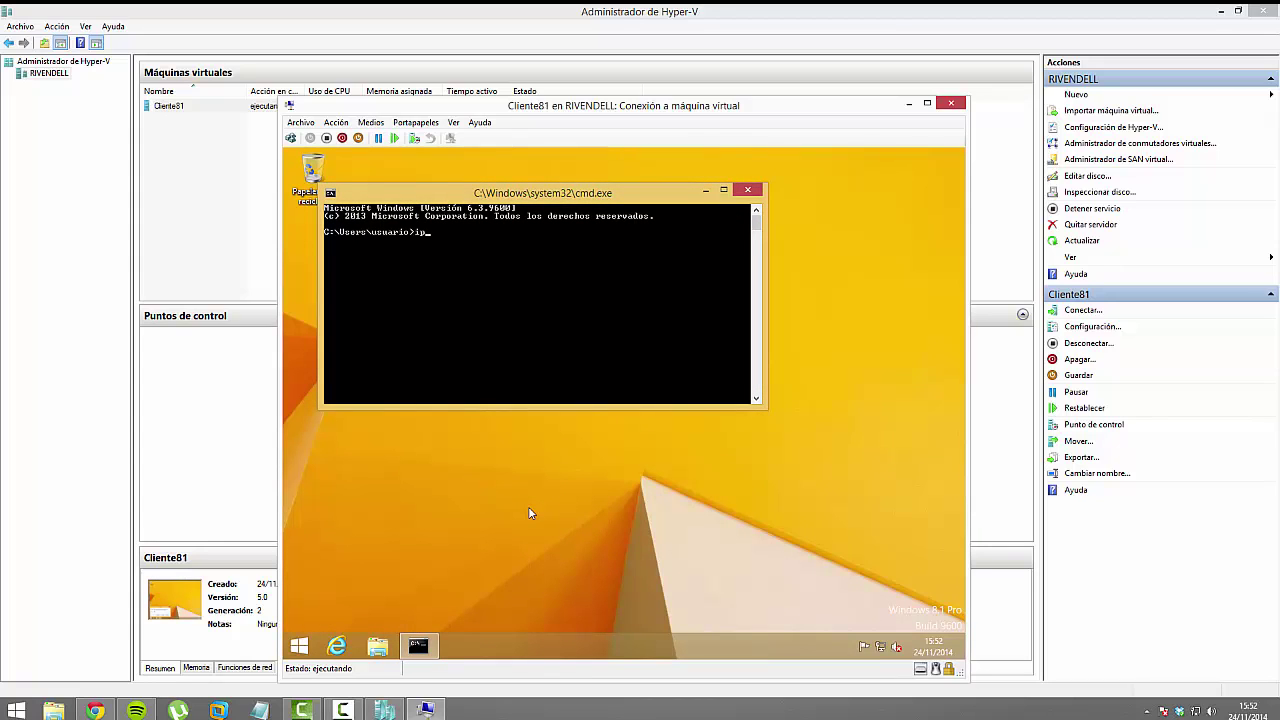
text(config)
key(Return)
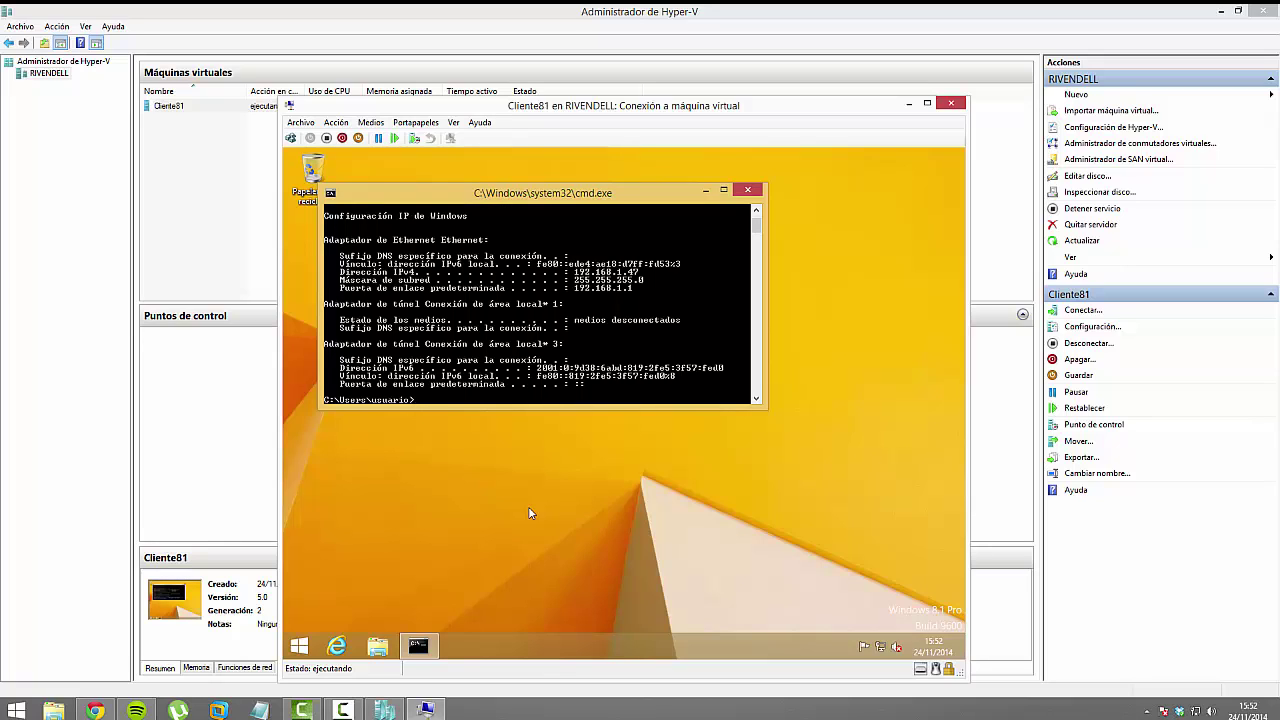
- Ping the host Rivendell from the virtual machine to test connectivity, and exit the command prompt
key(BackSpace)
key(BackSpace)
text(ing Rivendell)
key(Return)
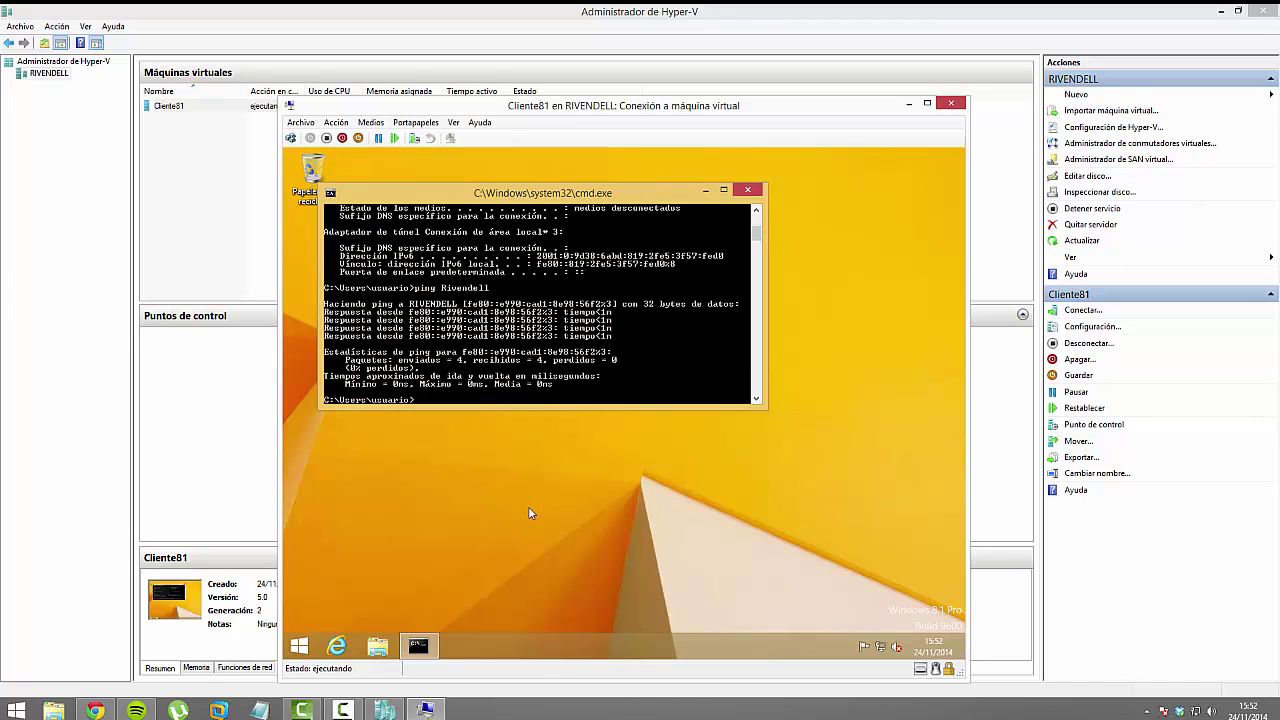
text(exit)
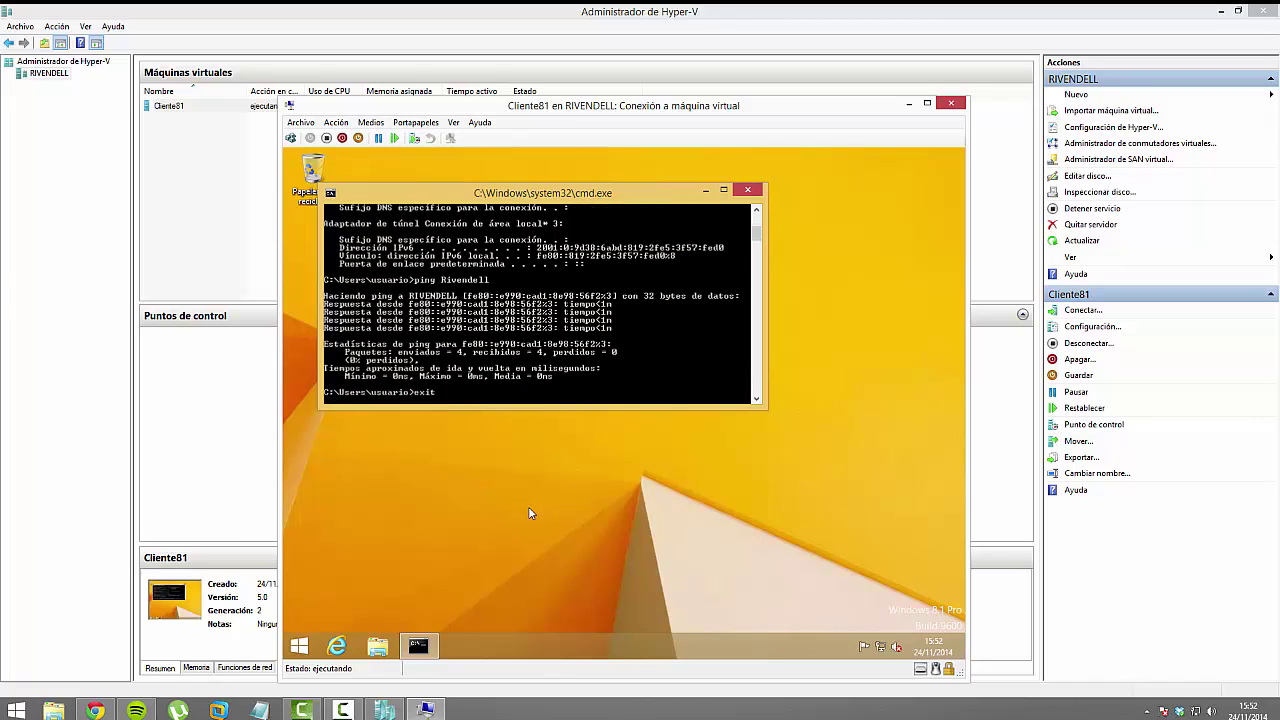
key(Return)
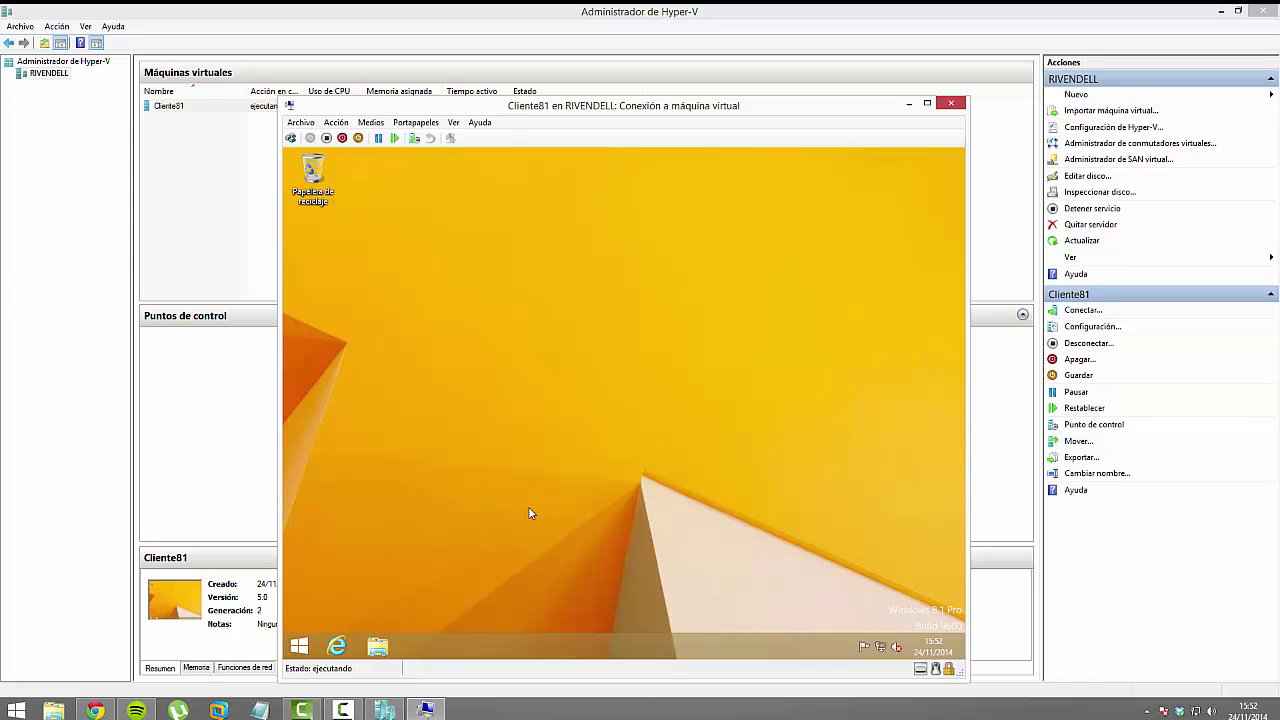